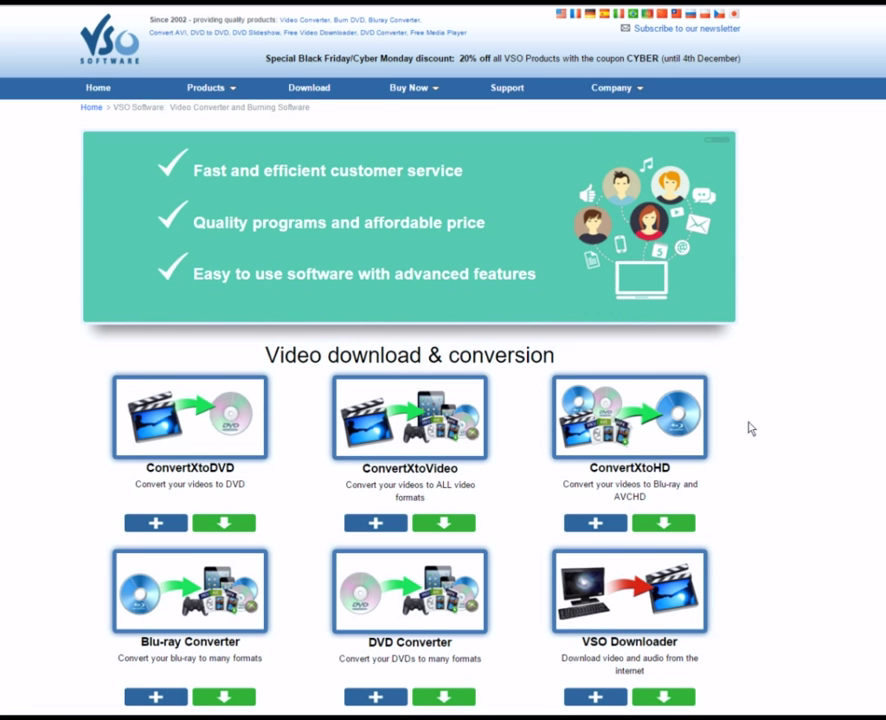
# Go from the VSO Downloader page to the ConvertXtoDVD product page via Products > Video Converter.
pyautogui.click(657, 598)
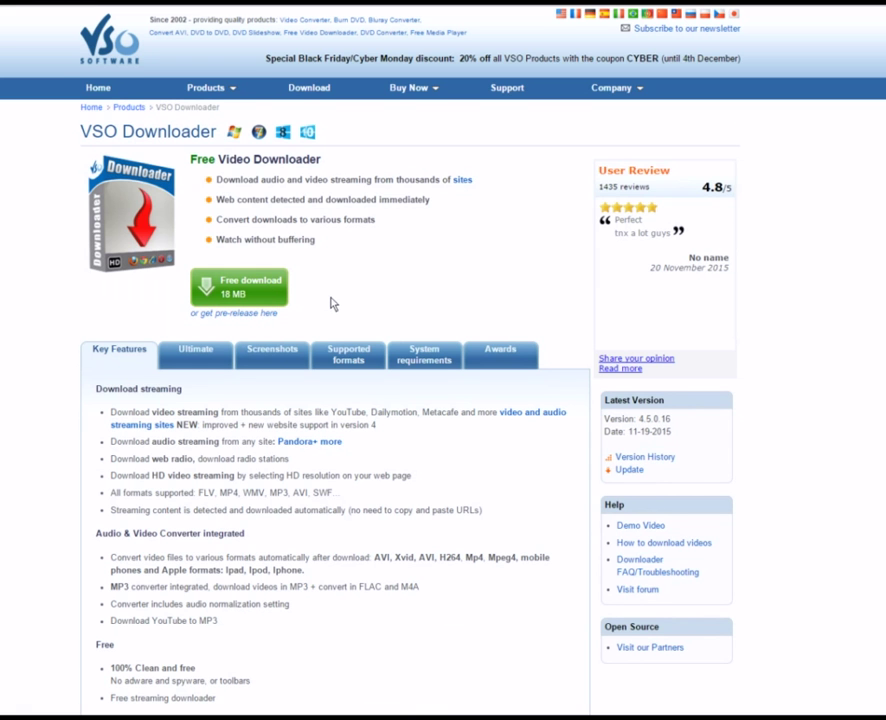
pyautogui.moveTo(205, 88)
pyautogui.moveTo(226, 111)
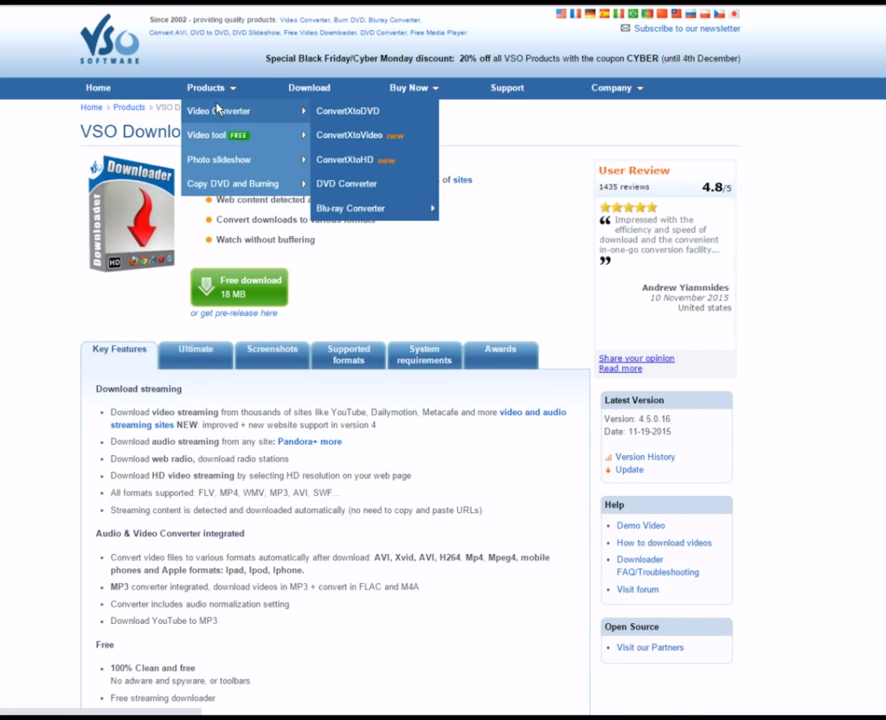
pyautogui.click(323, 117)
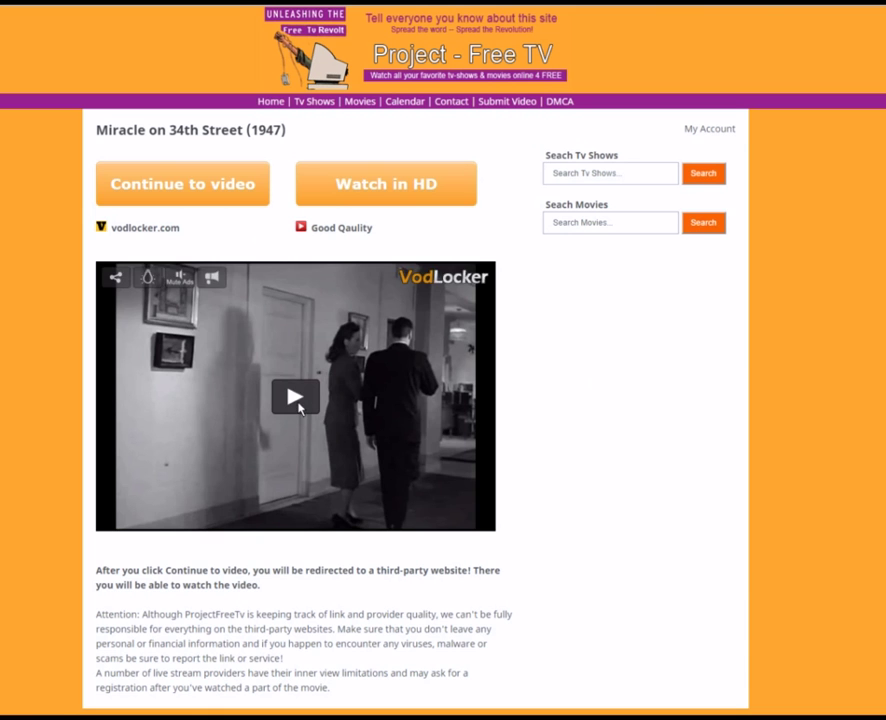
# Play the Miracle on 34th Street stream and rename the captured download to 'Miracle'.
pyautogui.click(296, 399)
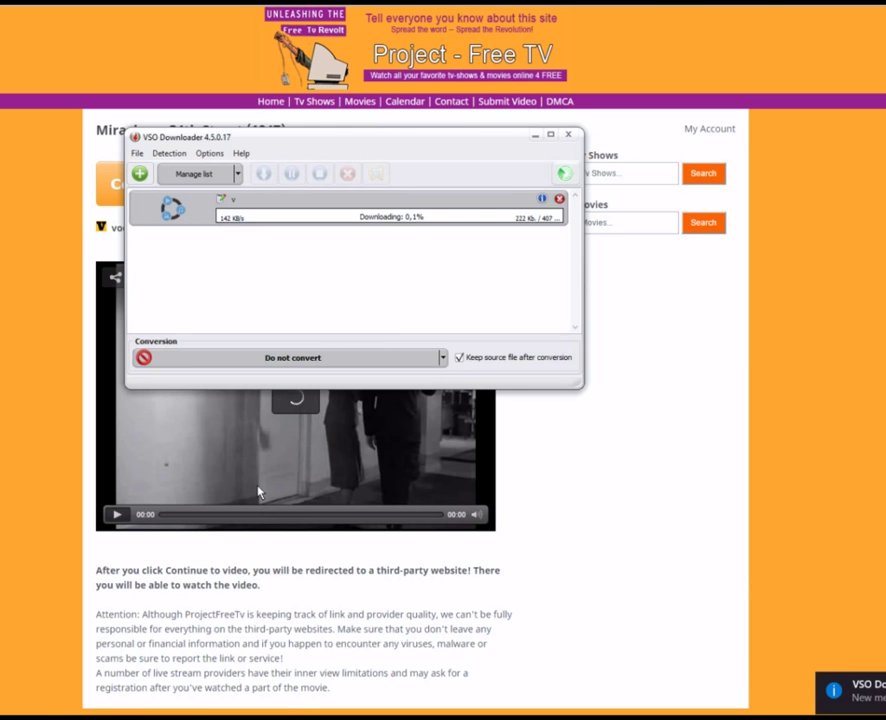
pyautogui.click(236, 205)
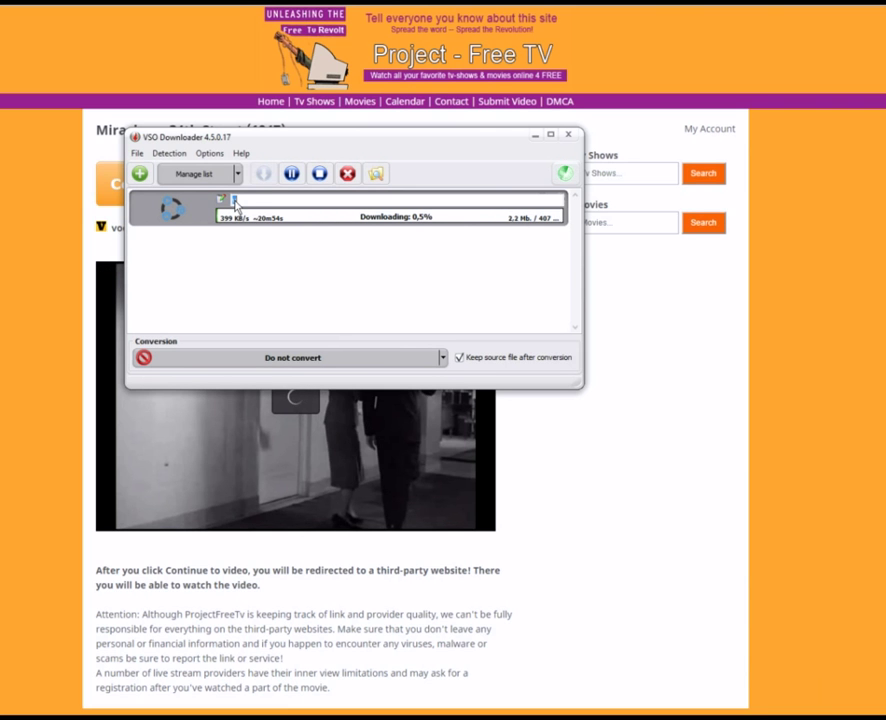
pyautogui.write('Miracle')
pyautogui.click(249, 265)
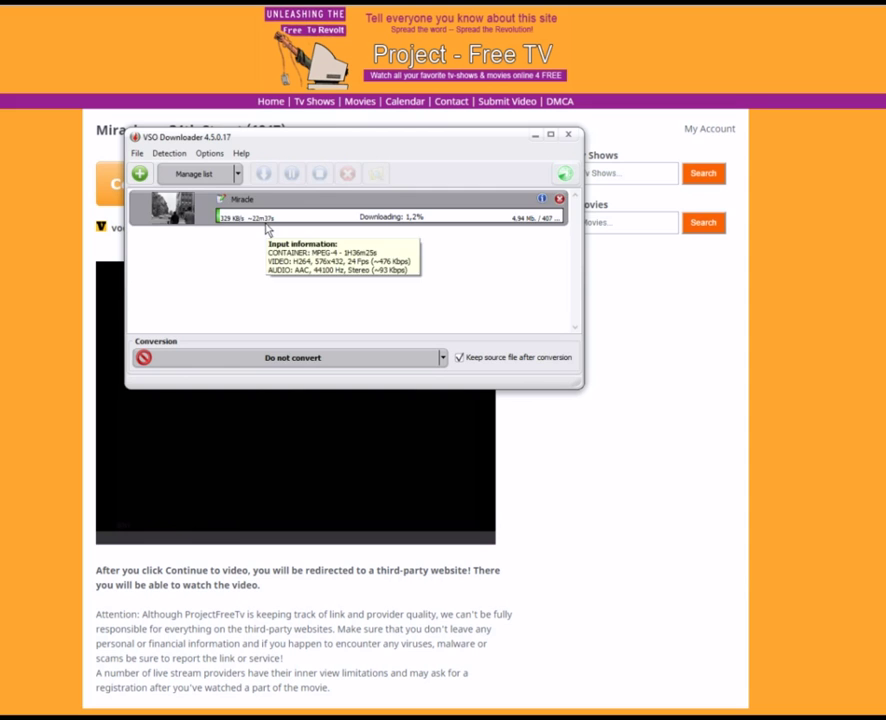
# Pause Miracle and start playing the Grinch stream on vodlocker so it is captured.
pyautogui.click(118, 514)
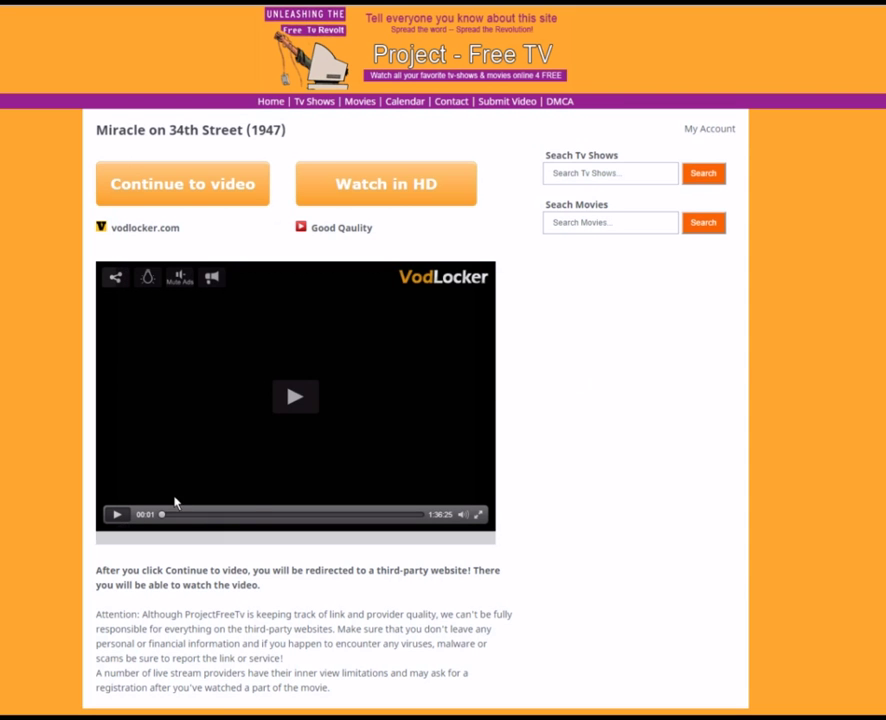
pyautogui.hotkey('alt', 'Tab')
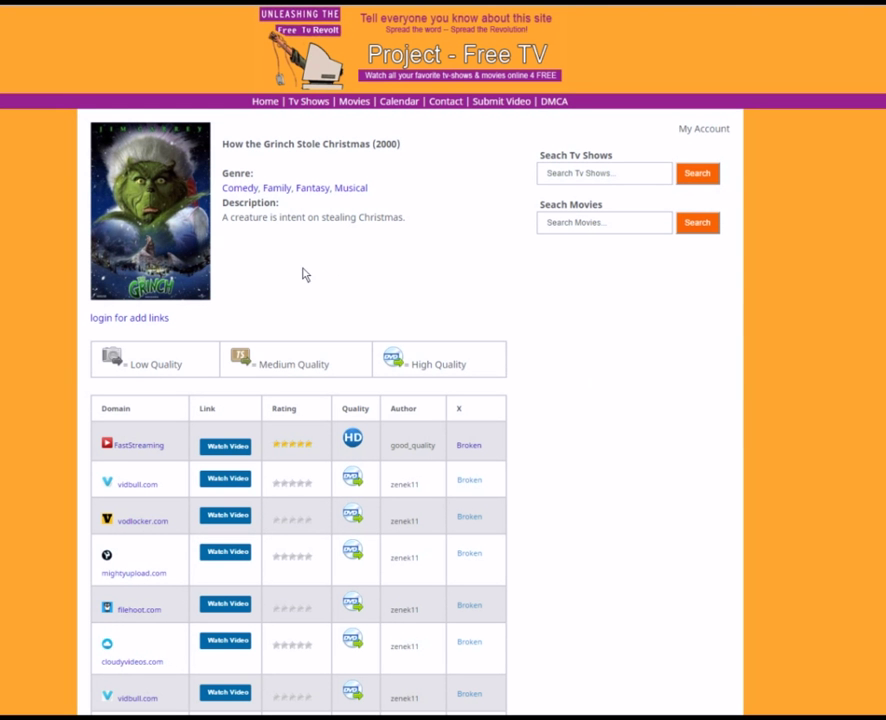
pyautogui.click(227, 520)
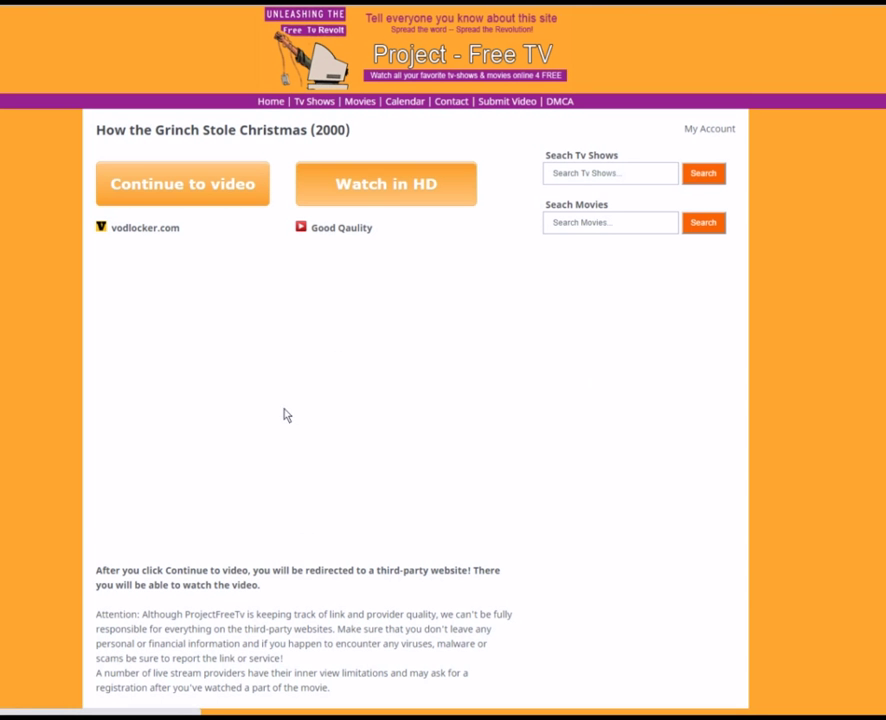
pyautogui.click(292, 398)
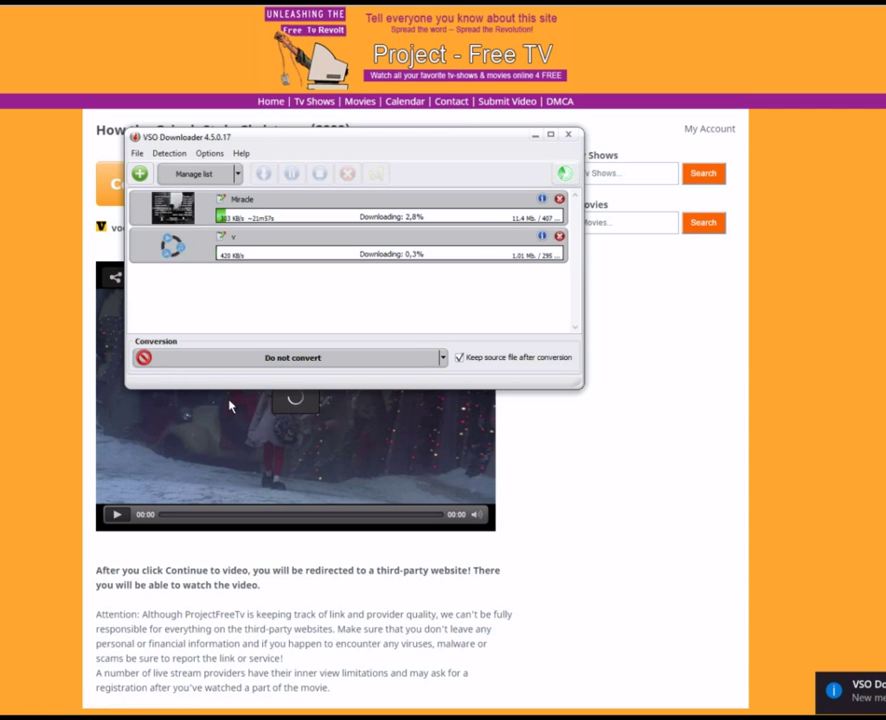
# Rename the second download row to 'Grinch'.
pyautogui.click(236, 241)
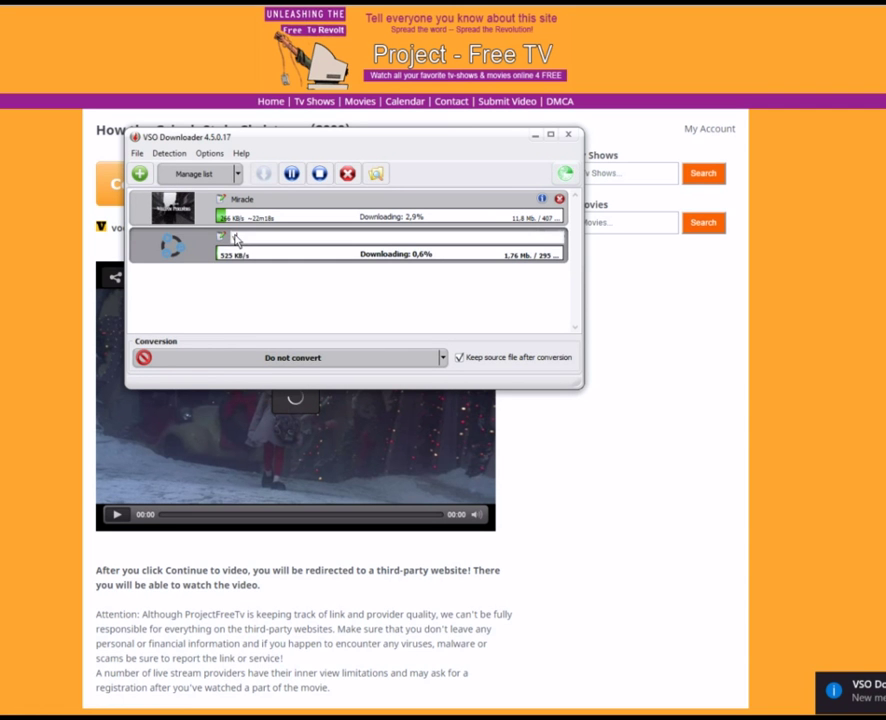
pyautogui.write('Grinch')
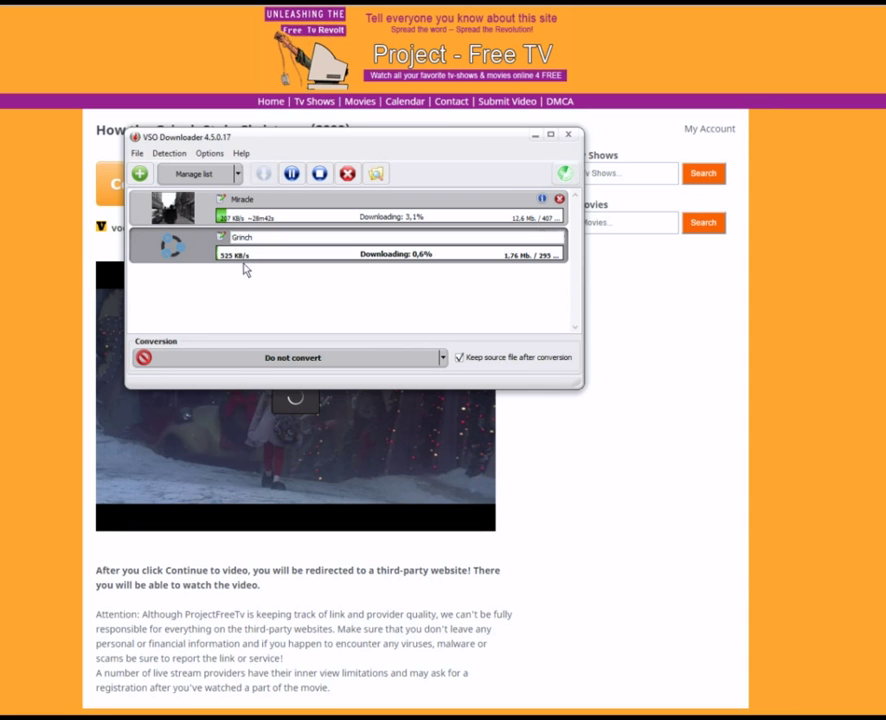
pyautogui.click(267, 296)
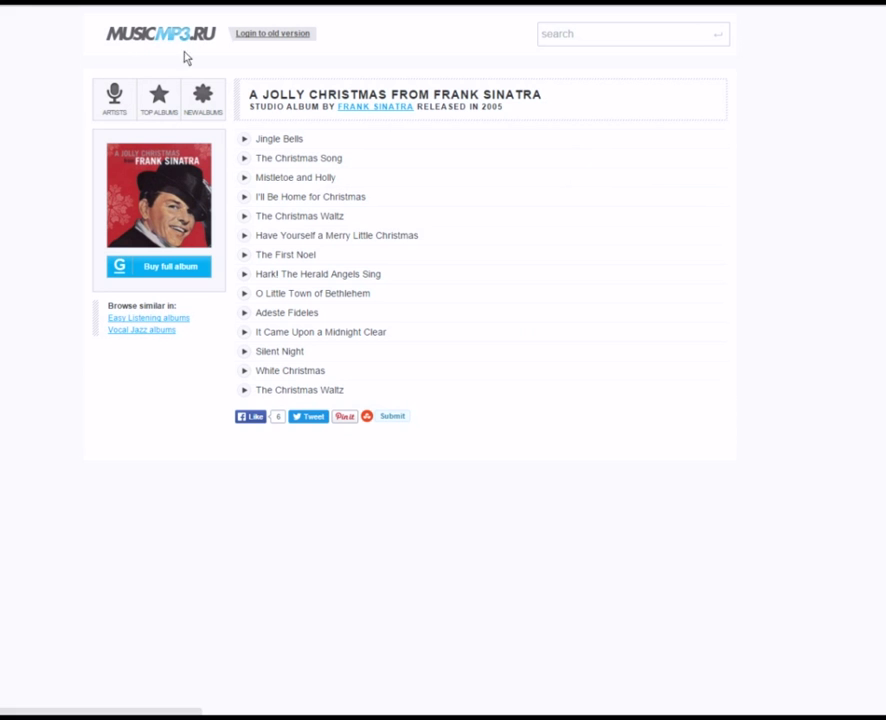
# Play and pause the Sinatra Silent Night track so VSO Downloader captures it as a third download.
pyautogui.hotkey('alt', 'Tab')
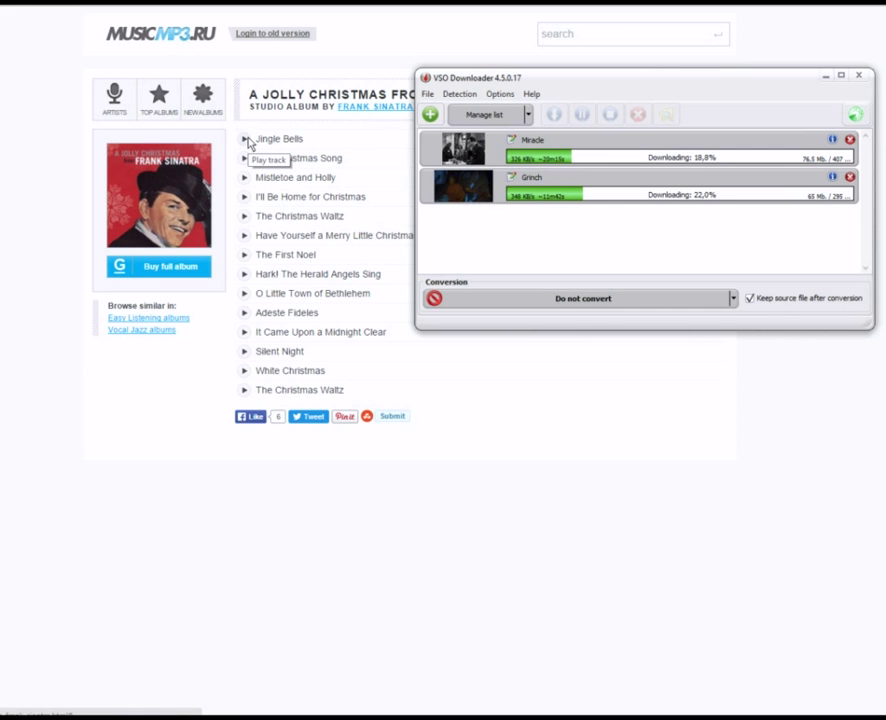
pyautogui.moveTo(245, 356)
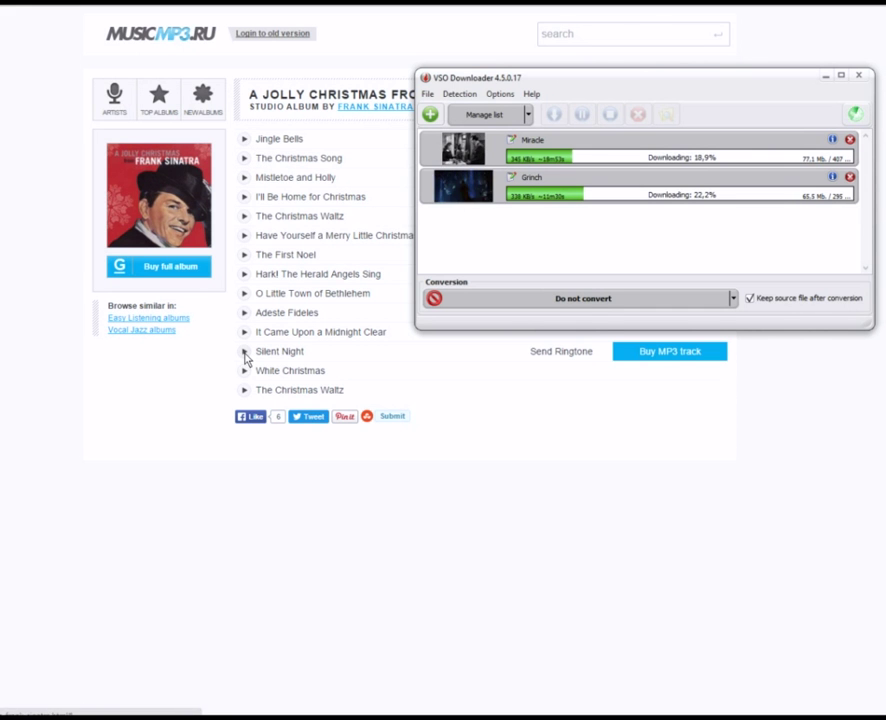
pyautogui.click(245, 354)
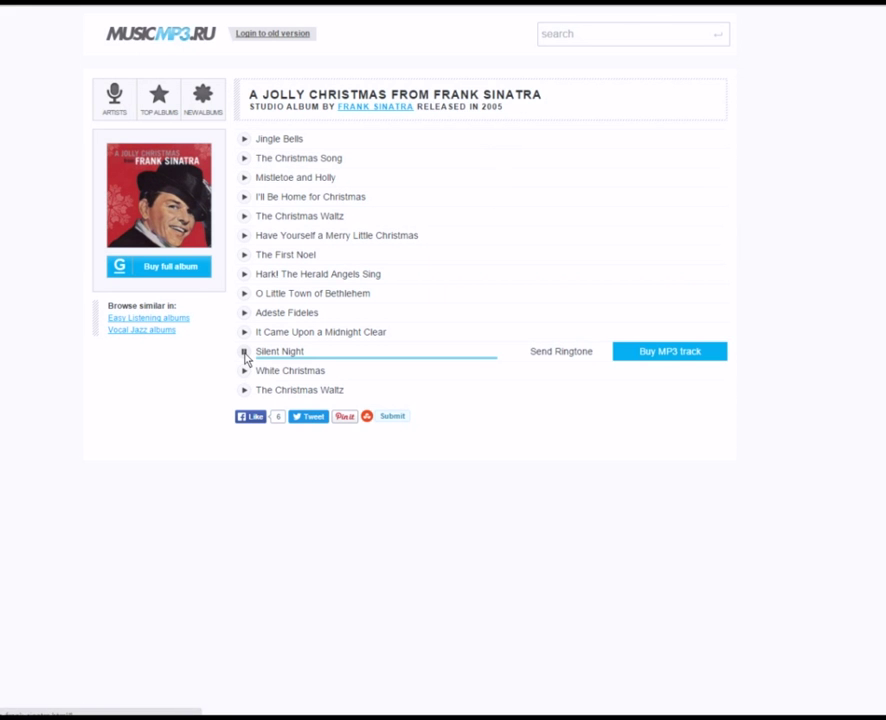
pyautogui.moveTo(220, 716)
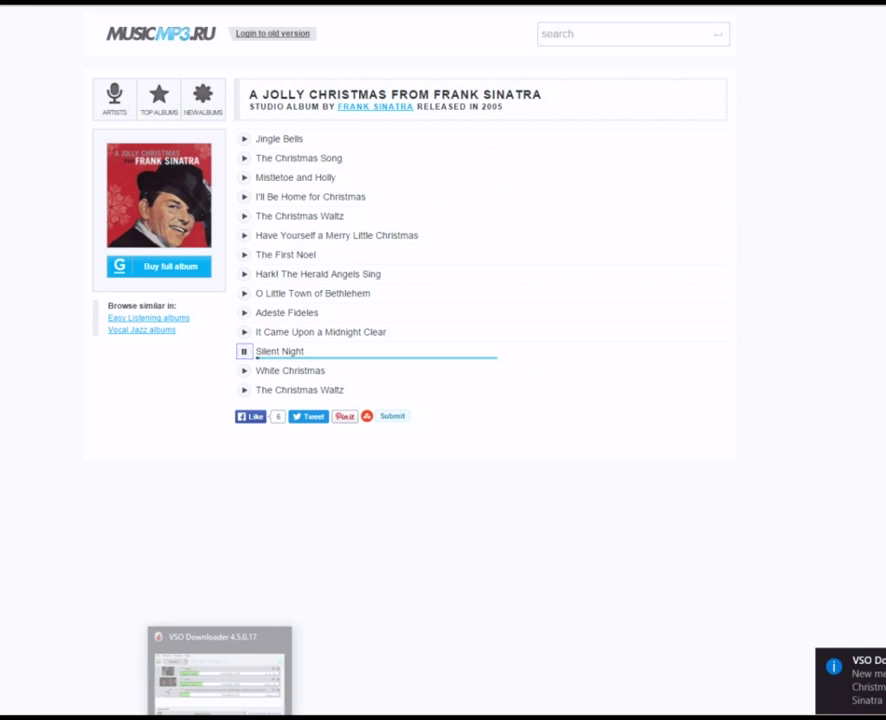
pyautogui.click(220, 670)
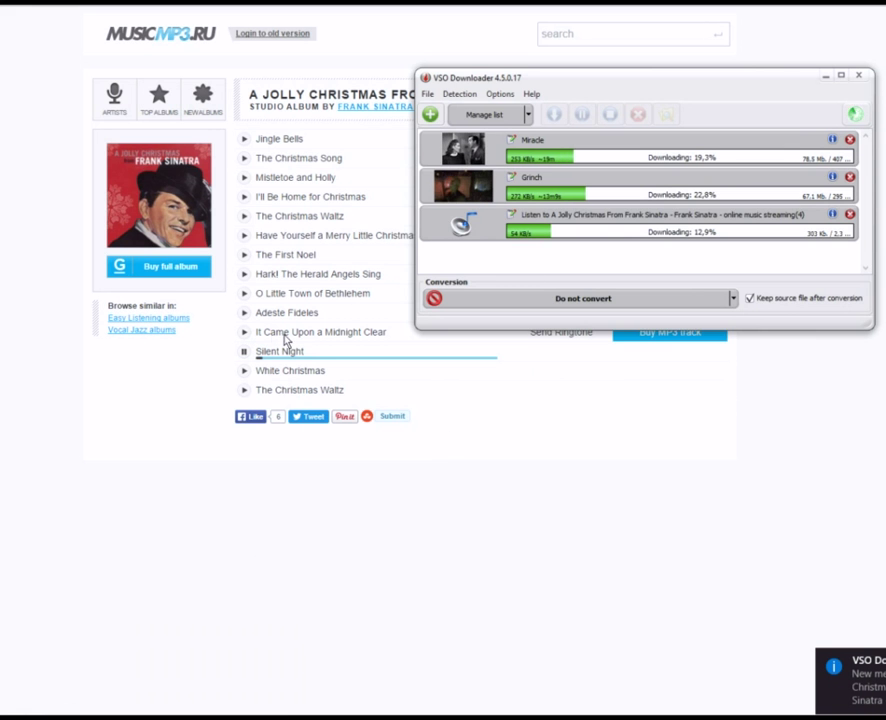
pyautogui.click(246, 356)
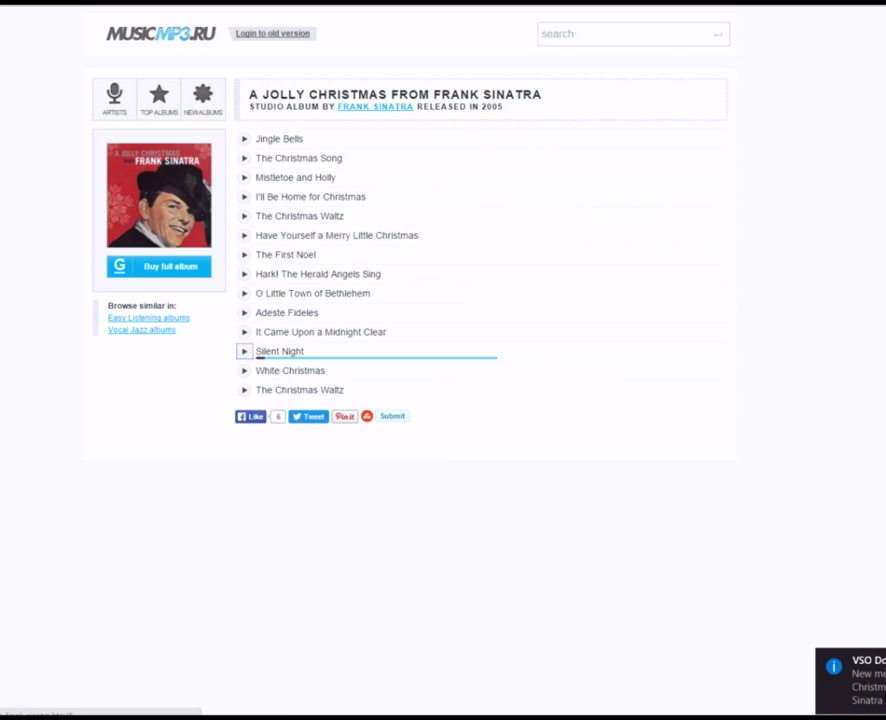
pyautogui.hotkey('alt', 'Tab')
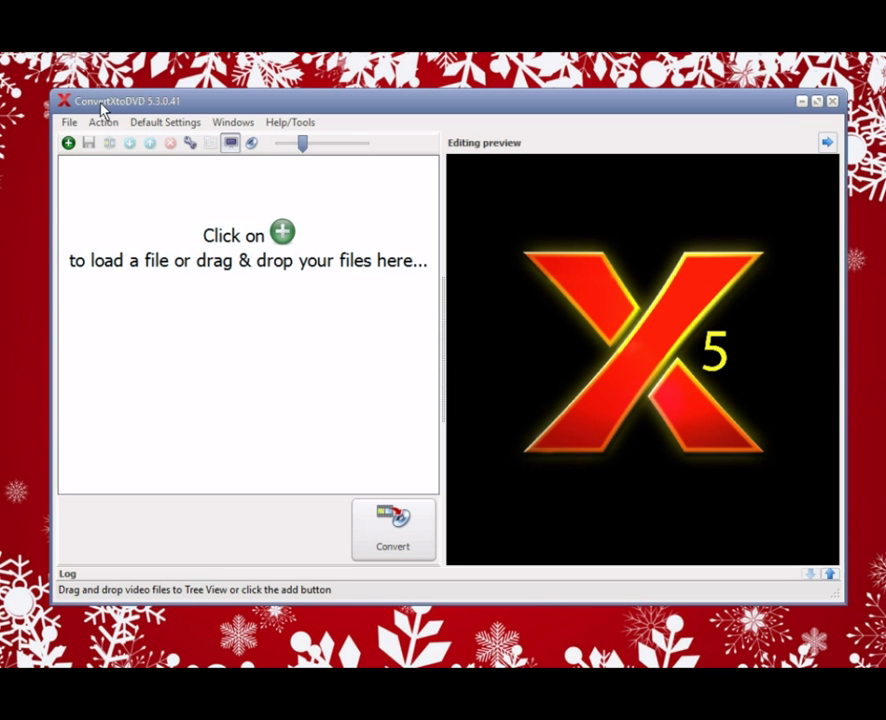
# Add Miracle.mp4 and Grinch.mp4 to the project as two titlesets.
pyautogui.click(68, 143)
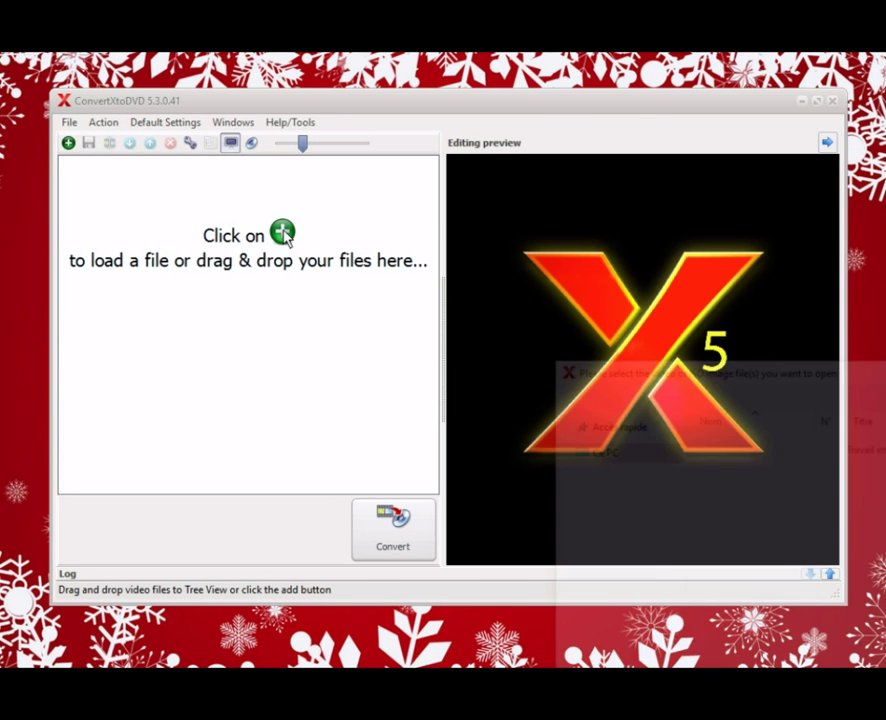
pyautogui.click(884, 240)
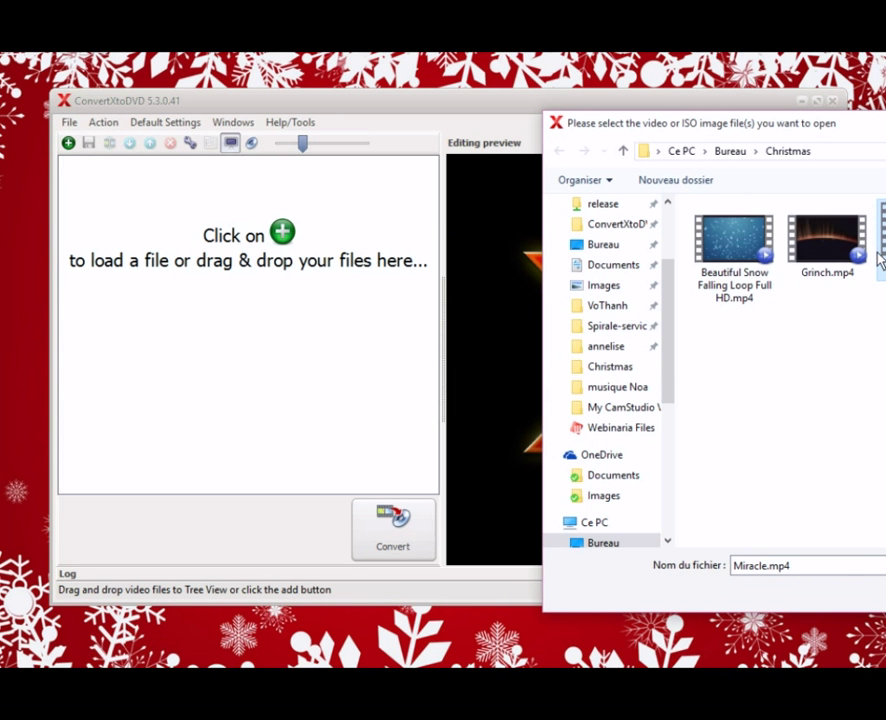
pyautogui.keyDown('ctrl'); pyautogui.click(827, 240); pyautogui.keyUp('ctrl')
pyautogui.press('Return')
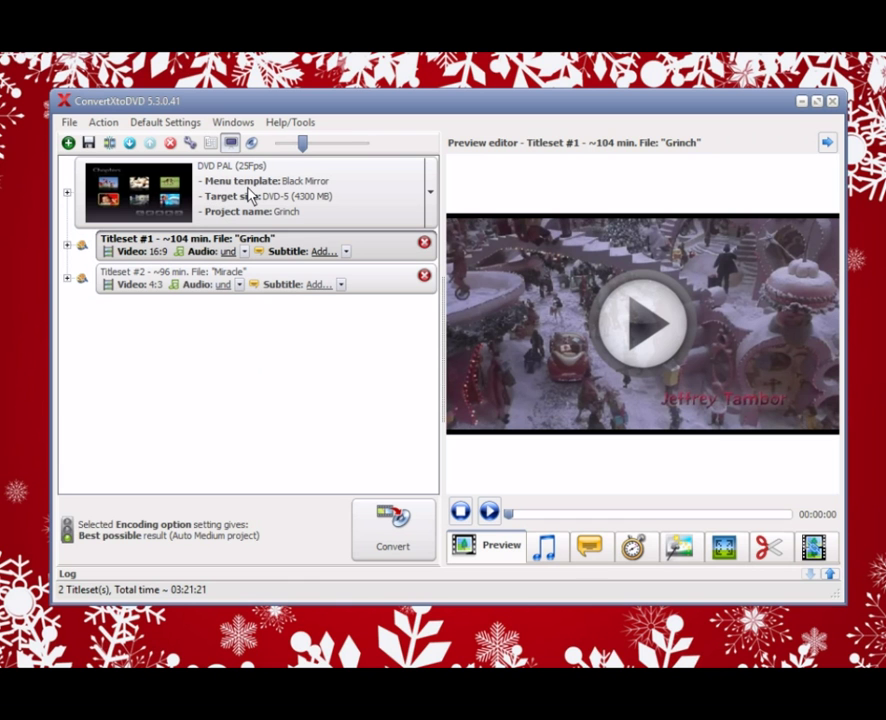
# Expand the DVD menu and Titleset #1 settings, preview the menu, and show Title Menu parameters.
pyautogui.click(67, 194)
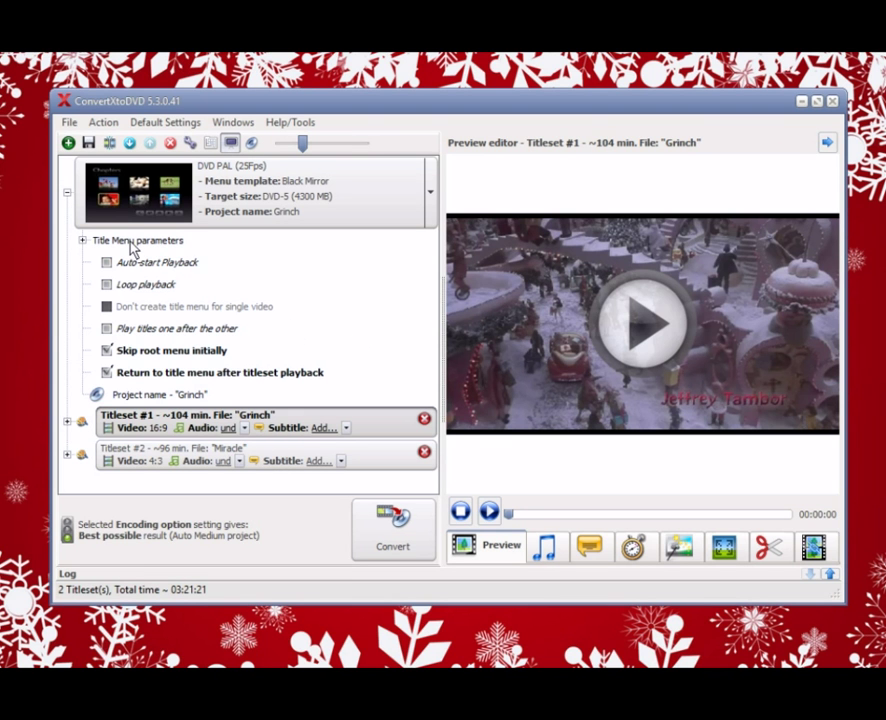
pyautogui.moveTo(133, 249)
pyautogui.click(67, 421)
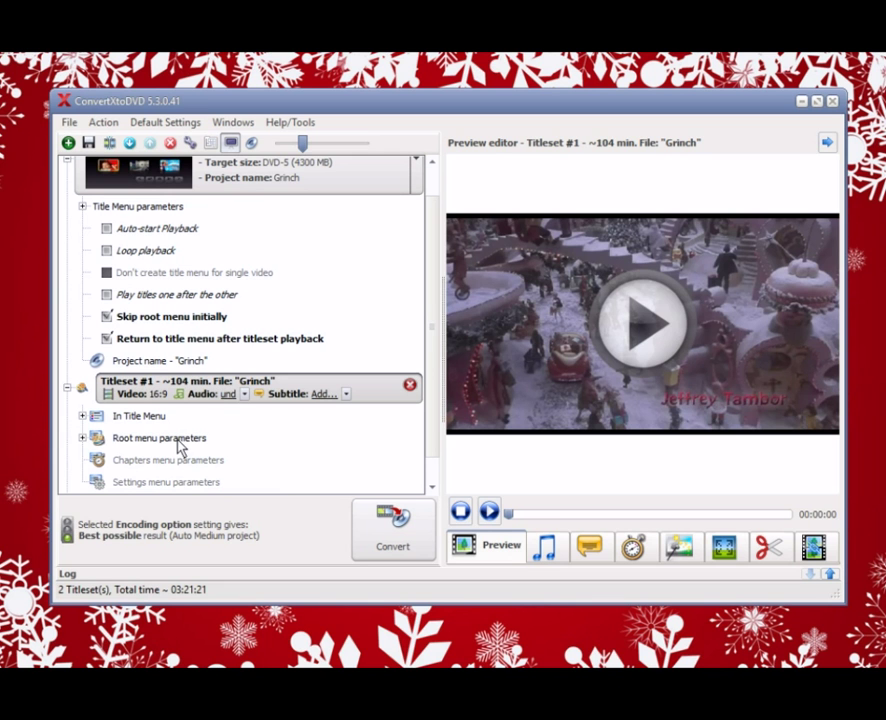
pyautogui.click(146, 209)
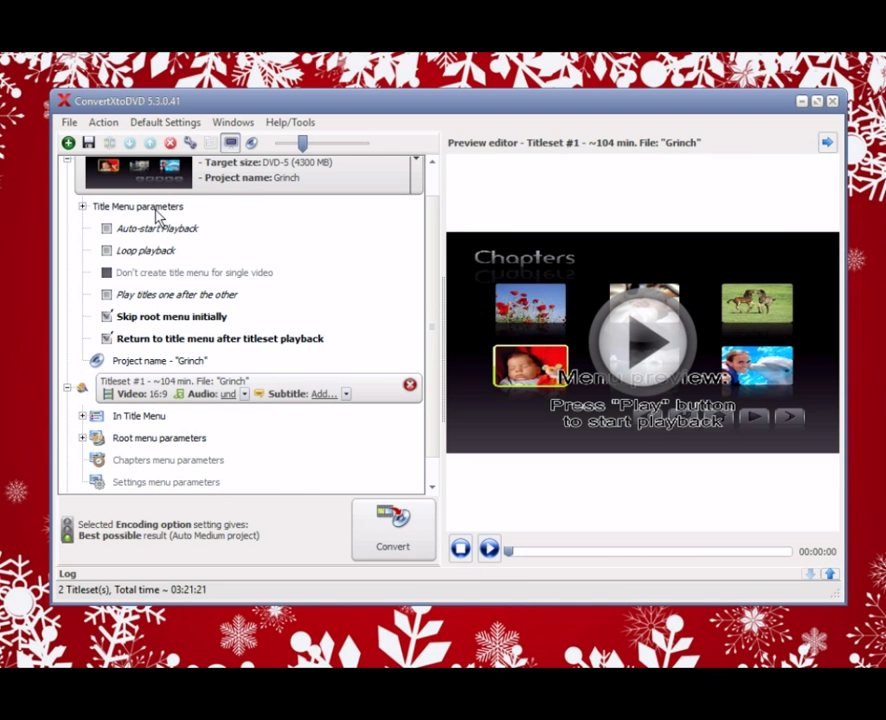
pyautogui.click(84, 207)
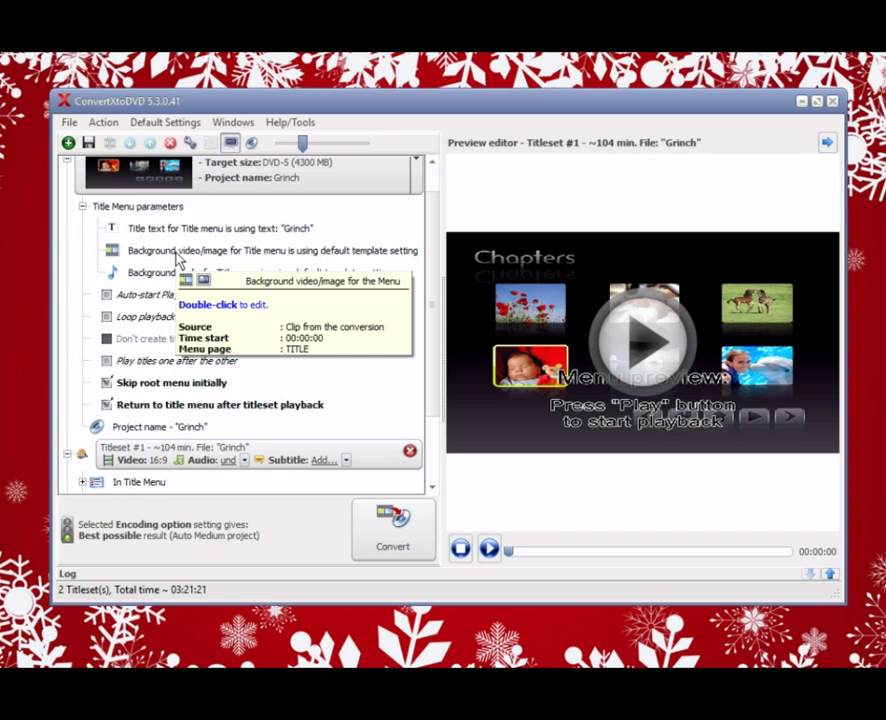
# Set the title menu background to the custom image preview.jpg with opacity 95.
pyautogui.doubleClick(216, 252)
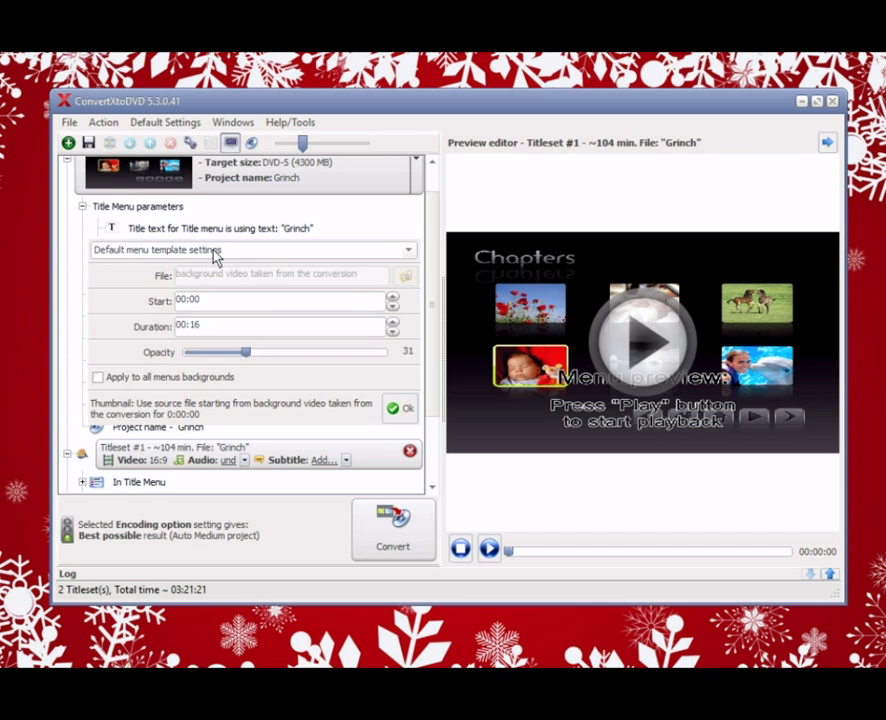
pyautogui.click(279, 252)
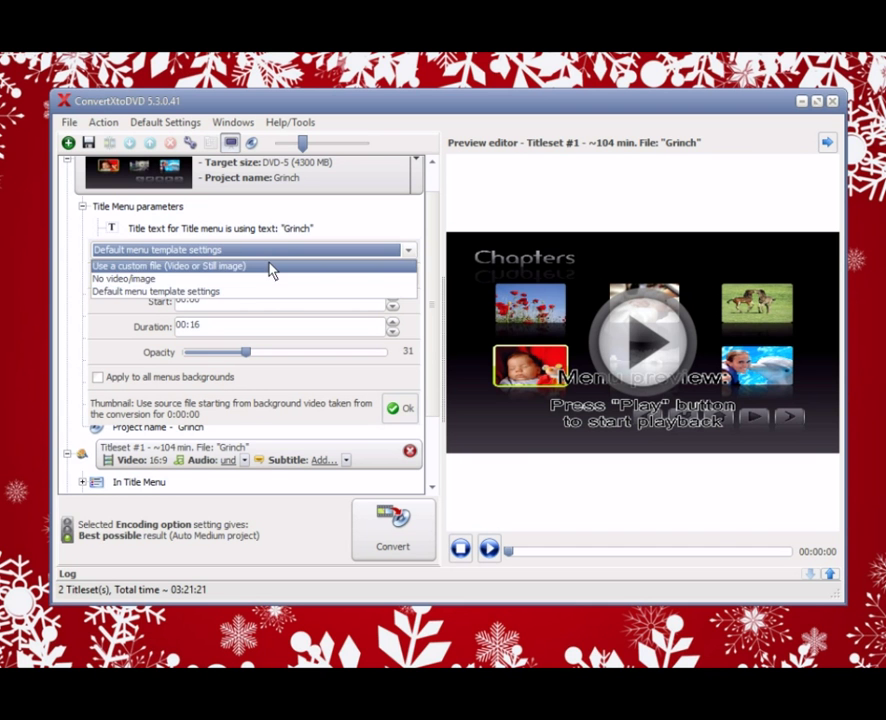
pyautogui.click(271, 266)
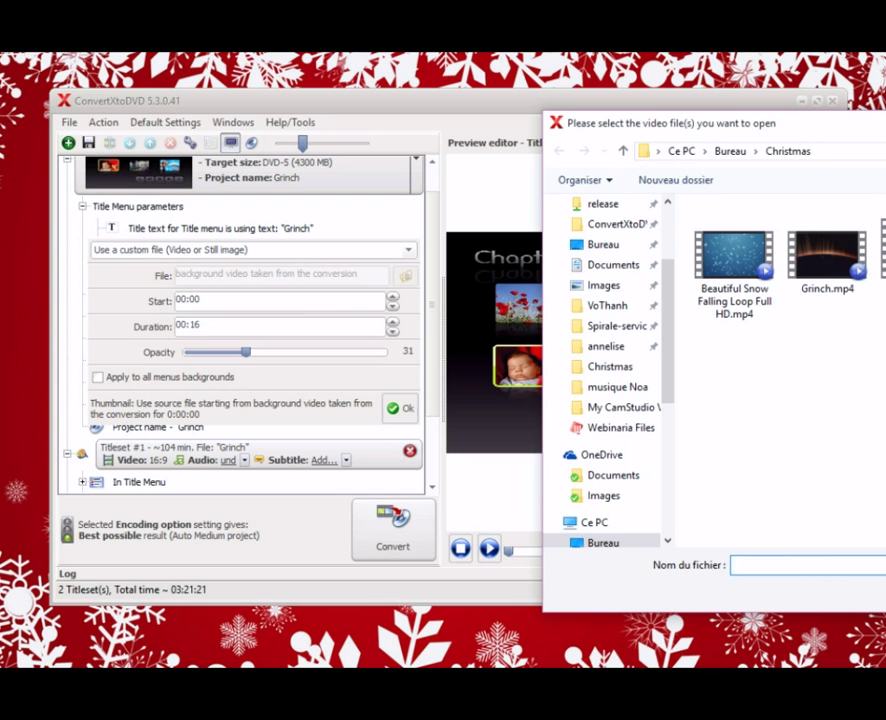
pyautogui.press('Return')
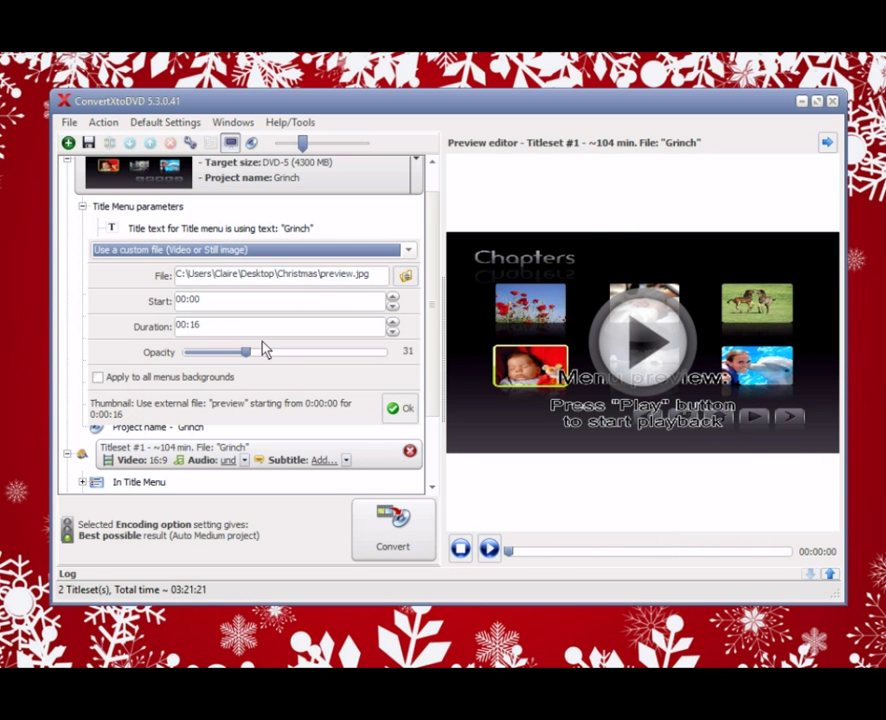
pyautogui.moveTo(245, 352); pyautogui.dragTo(380, 374)
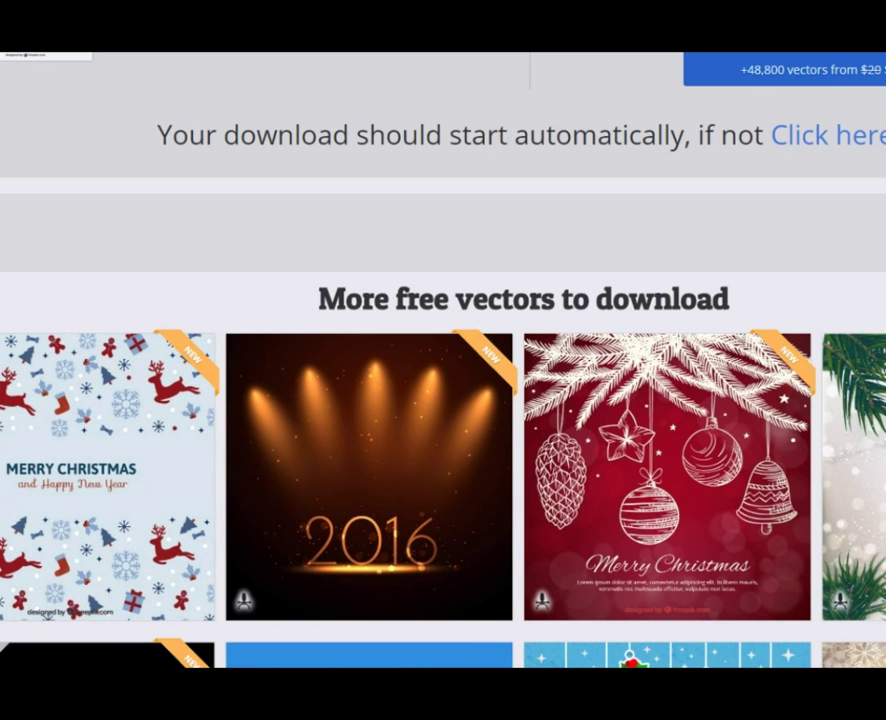
pyautogui.moveTo(340, 520)
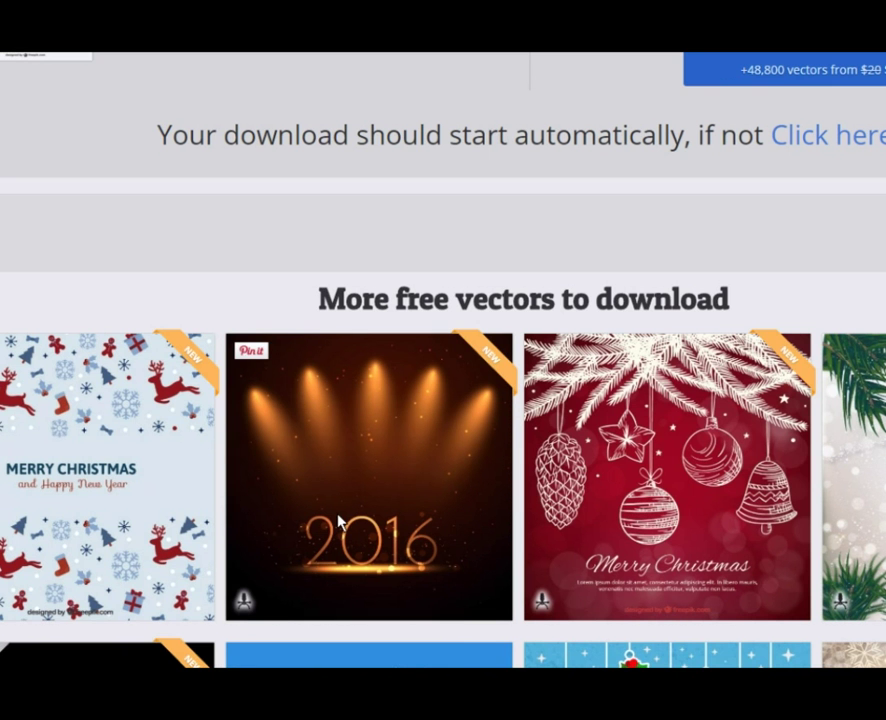
pyautogui.scroll(-3, 371, 460)
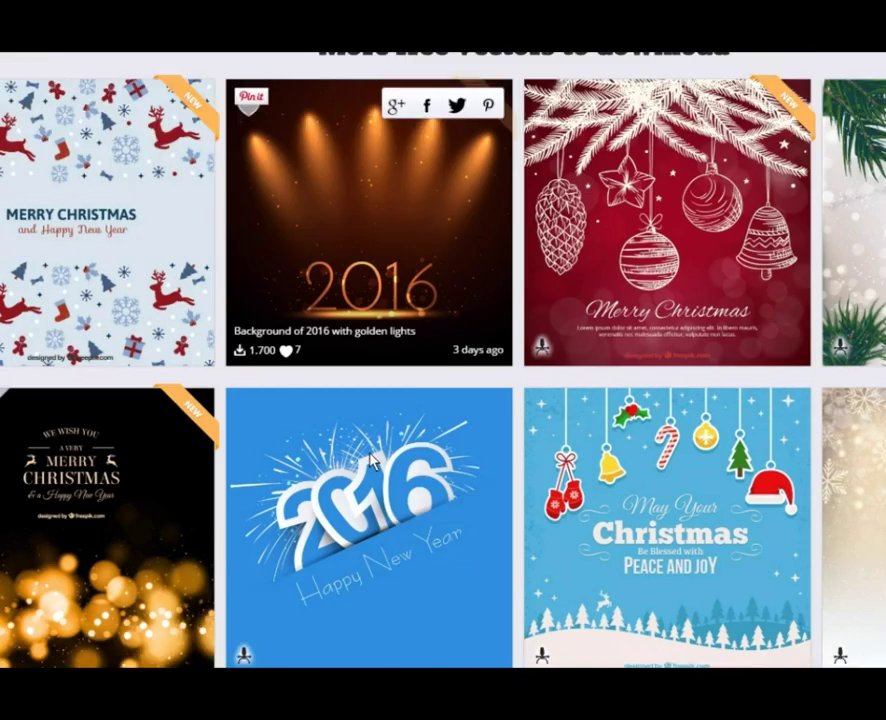
pyautogui.scroll(-2, 371, 460)
pyautogui.scroll(2, 371, 460)
pyautogui.scroll(3, 370, 460)
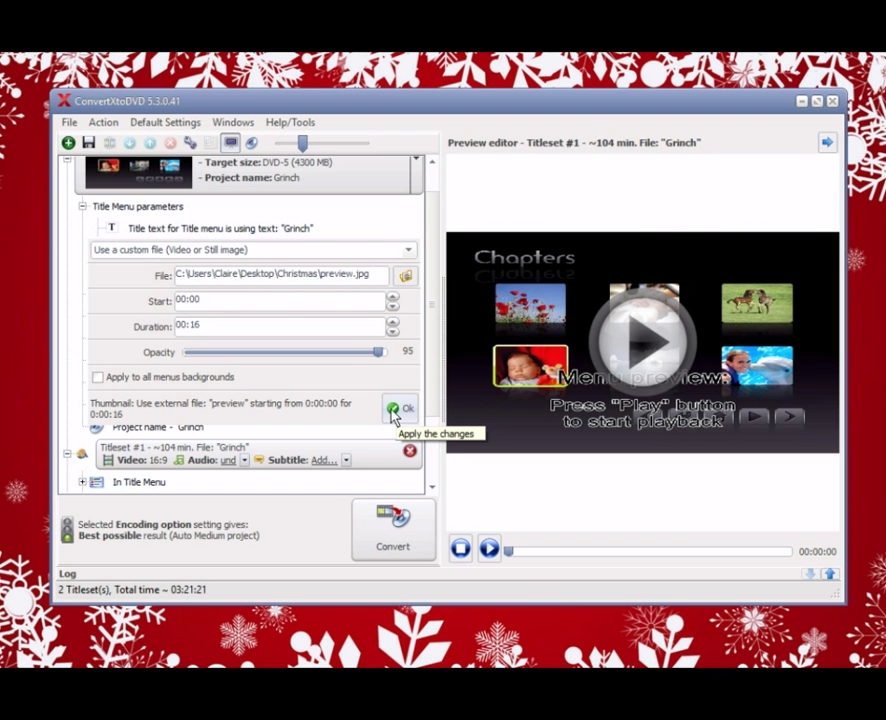
# Set the title menu background audio to the custom file Silent night.mp3.
pyautogui.click(393, 411)
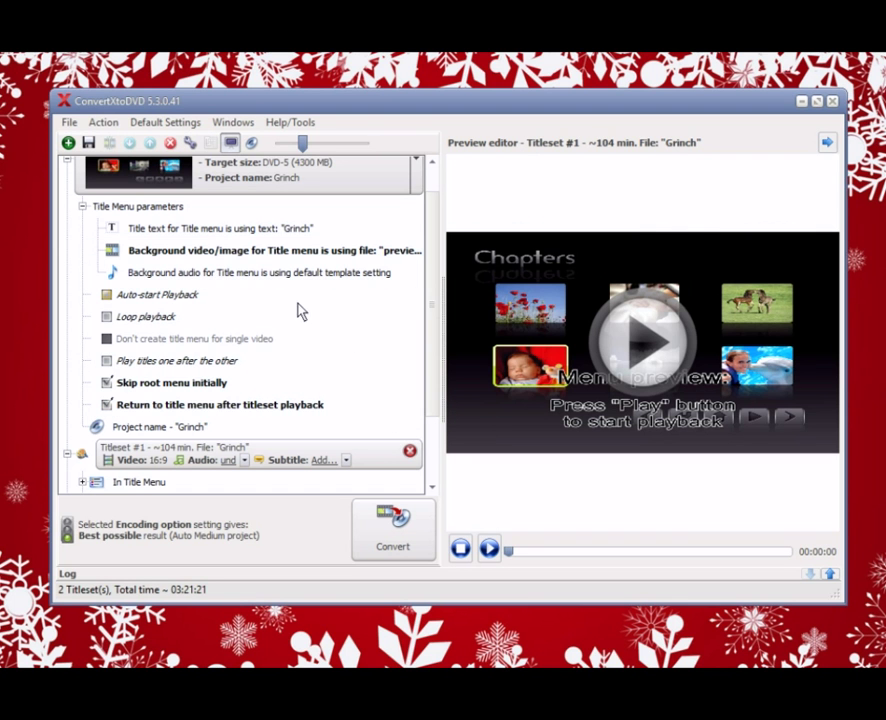
pyautogui.click(216, 279)
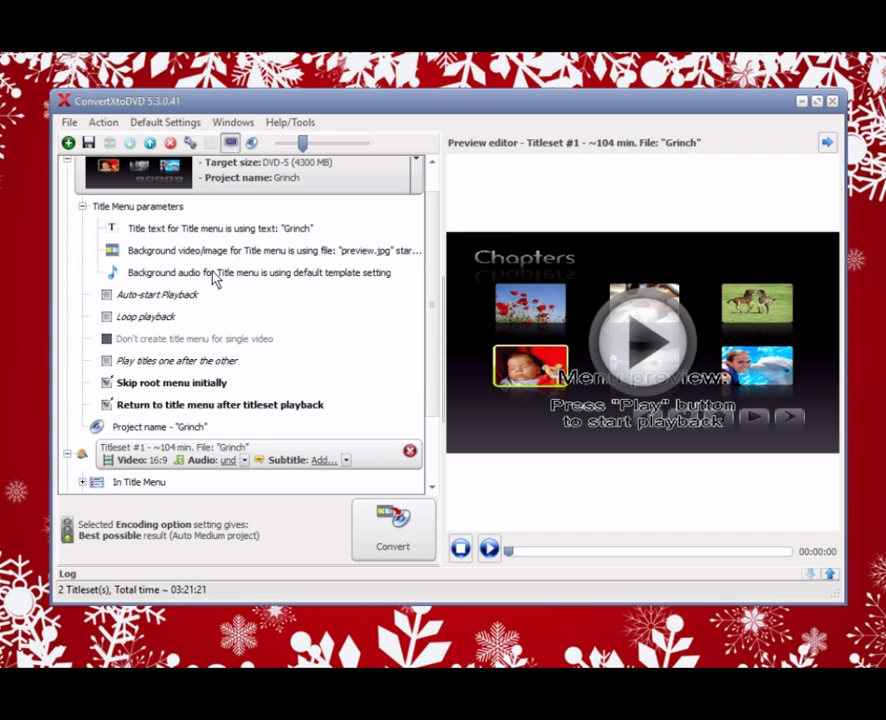
pyautogui.click(226, 276)
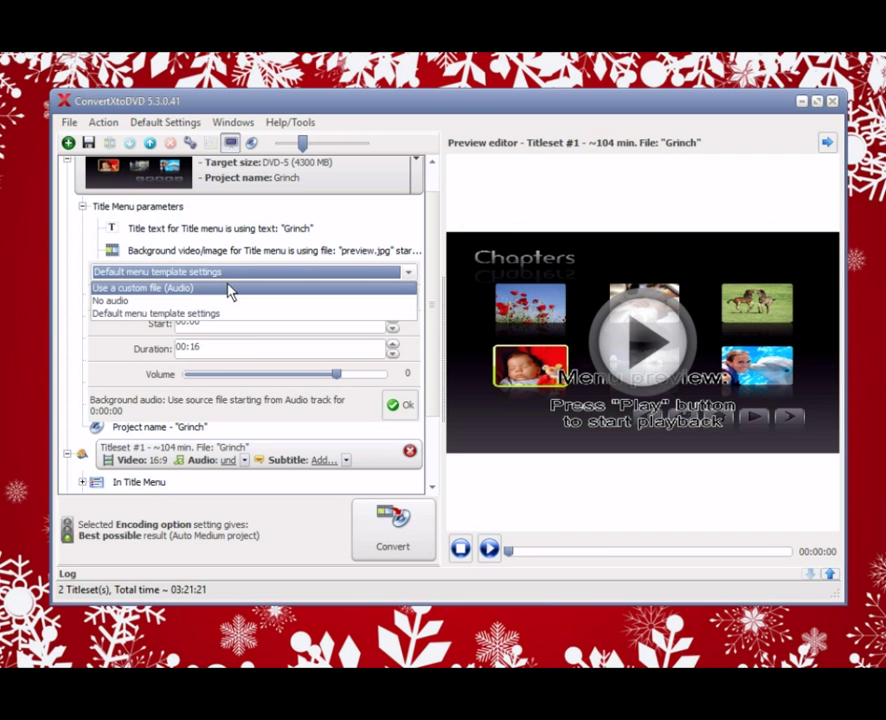
pyautogui.click(229, 290)
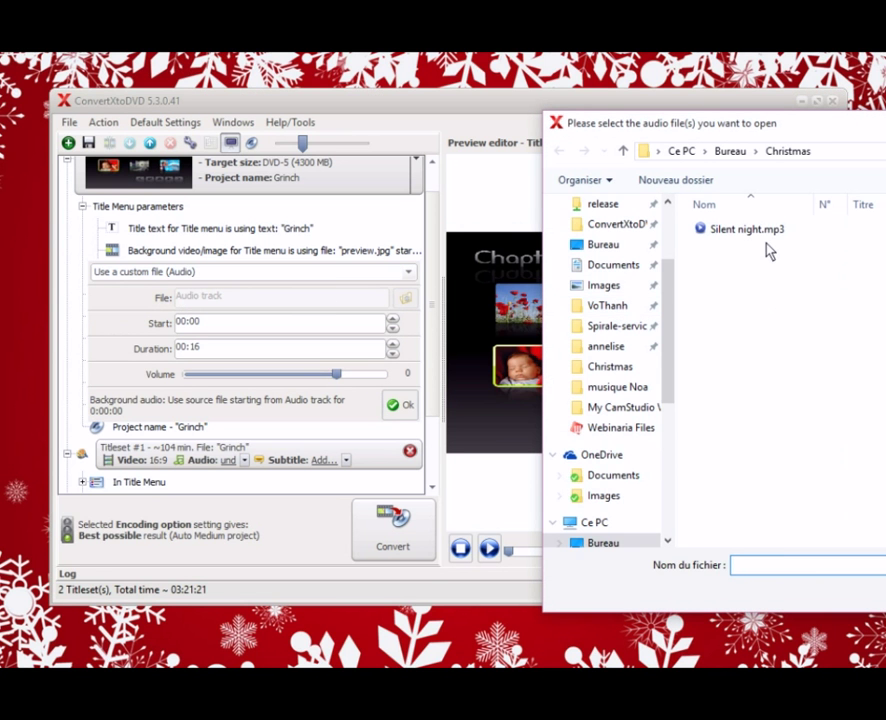
pyautogui.click(762, 232)
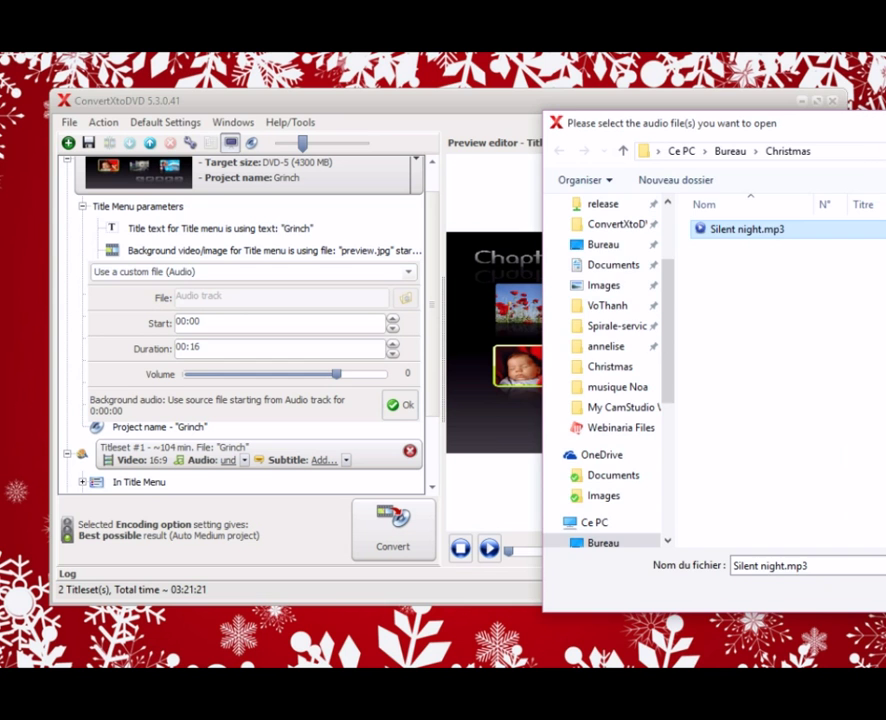
pyautogui.press('Return')
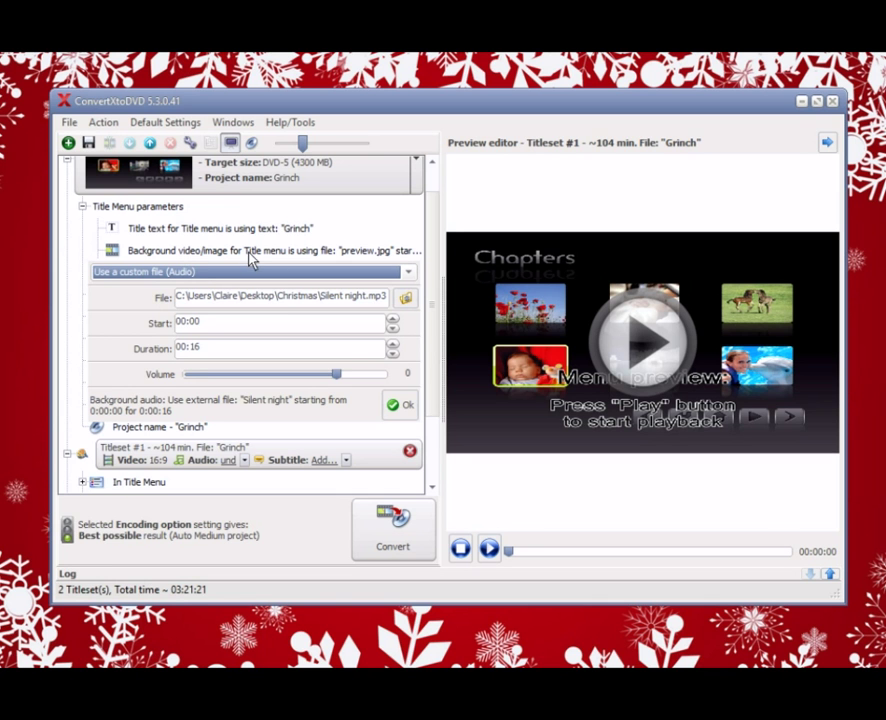
pyautogui.click(401, 407)
# Change the background duration to 00:30 and play the title menu preview.
pyautogui.click(328, 250)
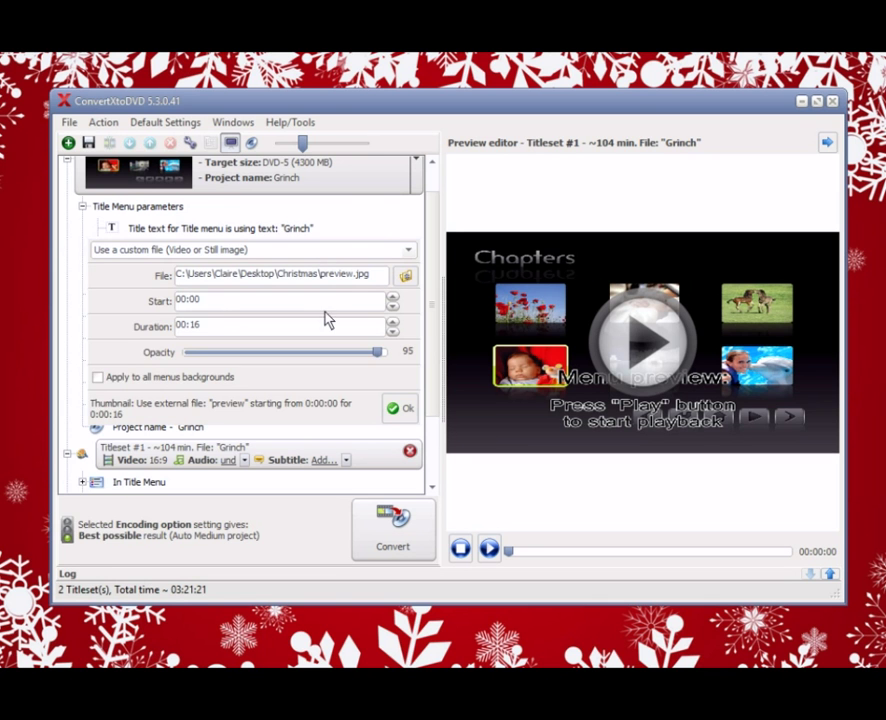
pyautogui.moveTo(204, 318); pyautogui.dragTo(196, 327)
pyautogui.write('30')
pyautogui.click(399, 410)
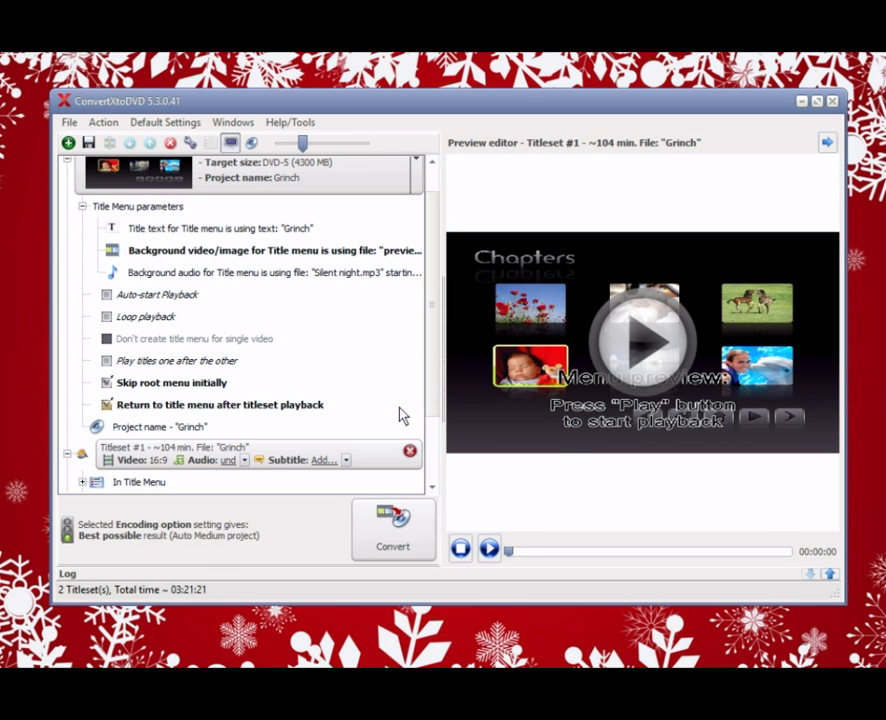
pyautogui.click(640, 355)
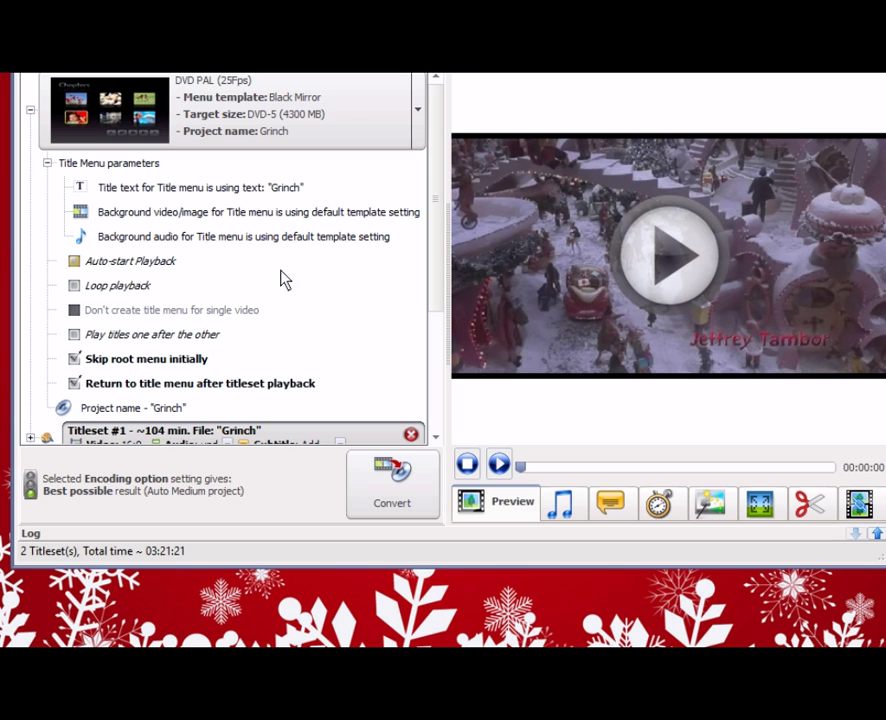
# Use Beautiful Snow Falling Loop Full HD.mp4 with its audio as menu background, then preview it.
pyautogui.moveTo(193, 222)
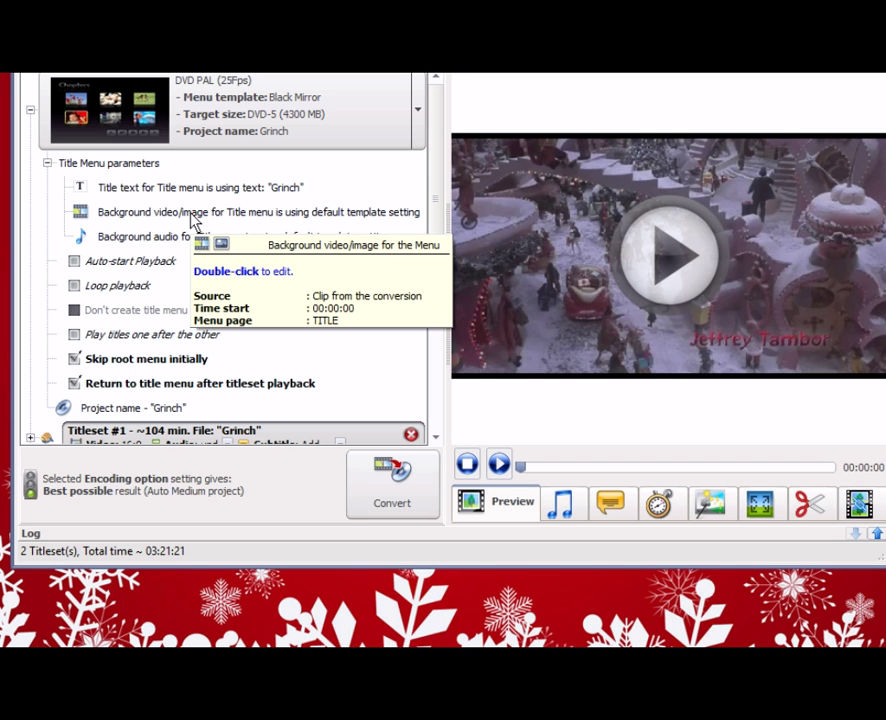
pyautogui.doubleClick(128, 222)
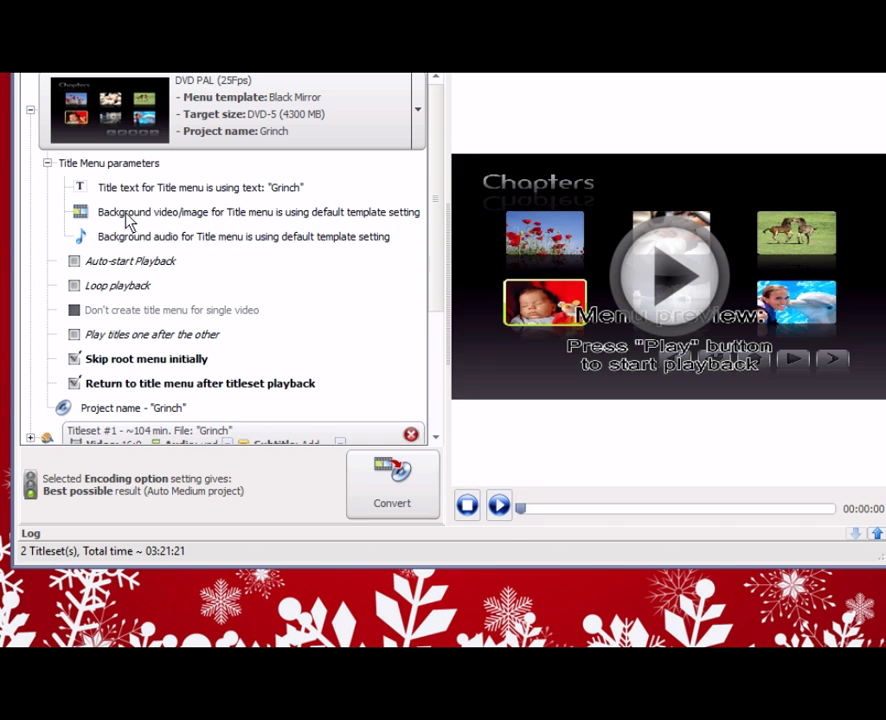
pyautogui.click(135, 213)
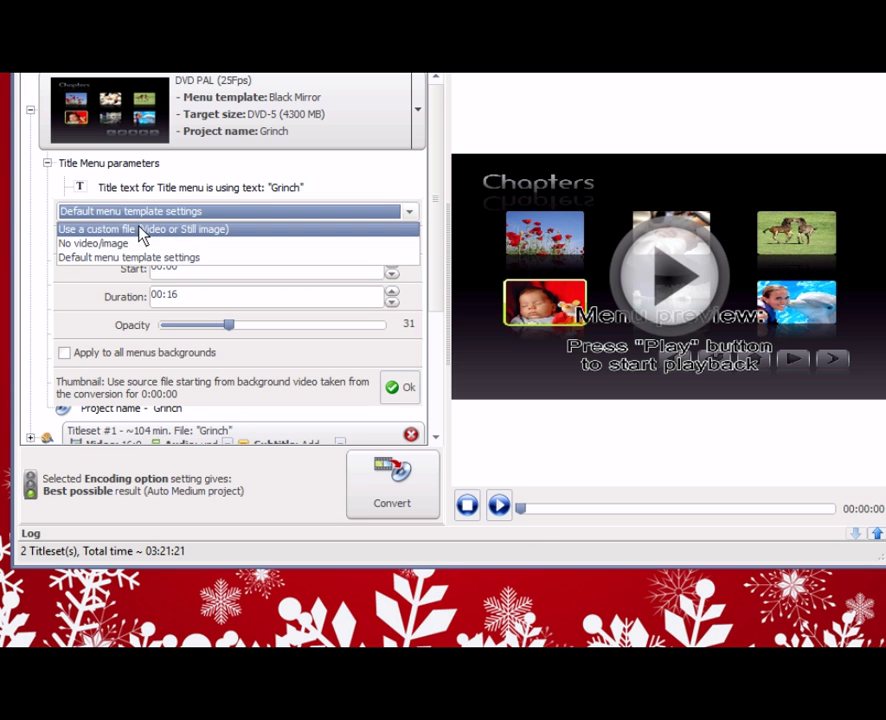
pyautogui.click(141, 229)
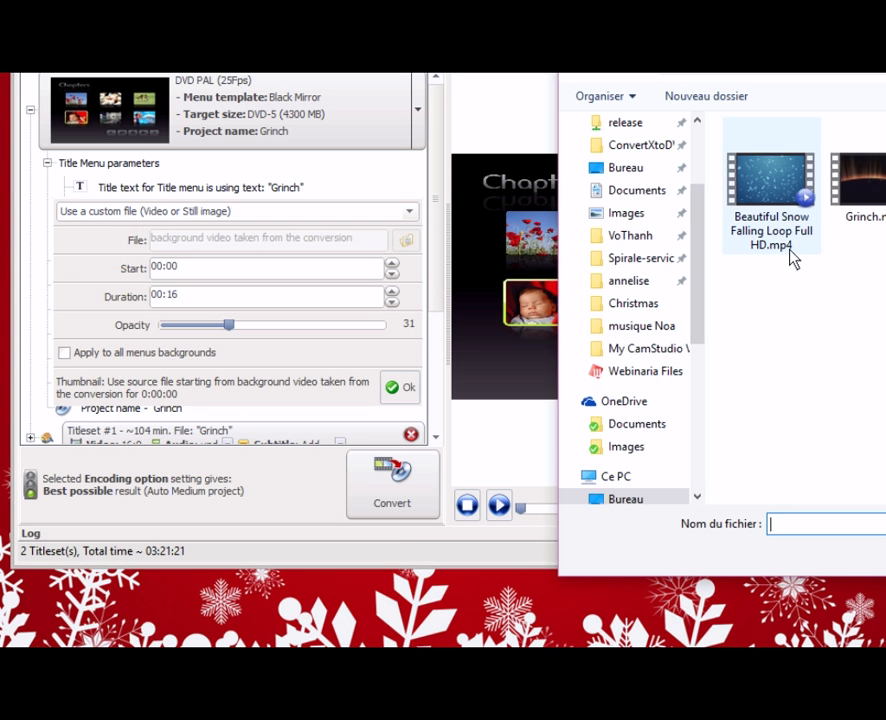
pyautogui.click(785, 248)
pyautogui.press('Return')
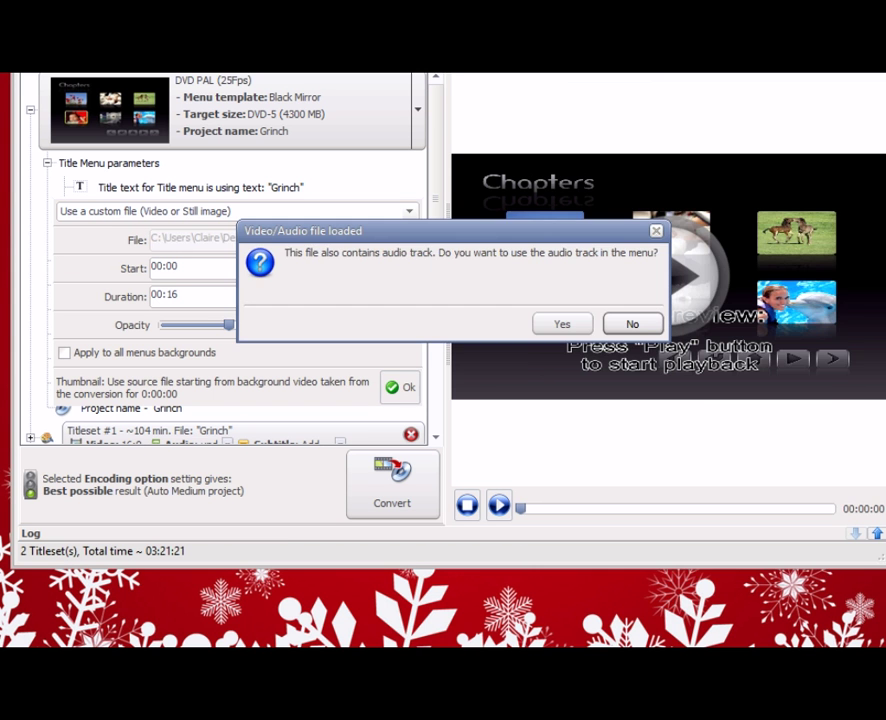
pyautogui.click(566, 325)
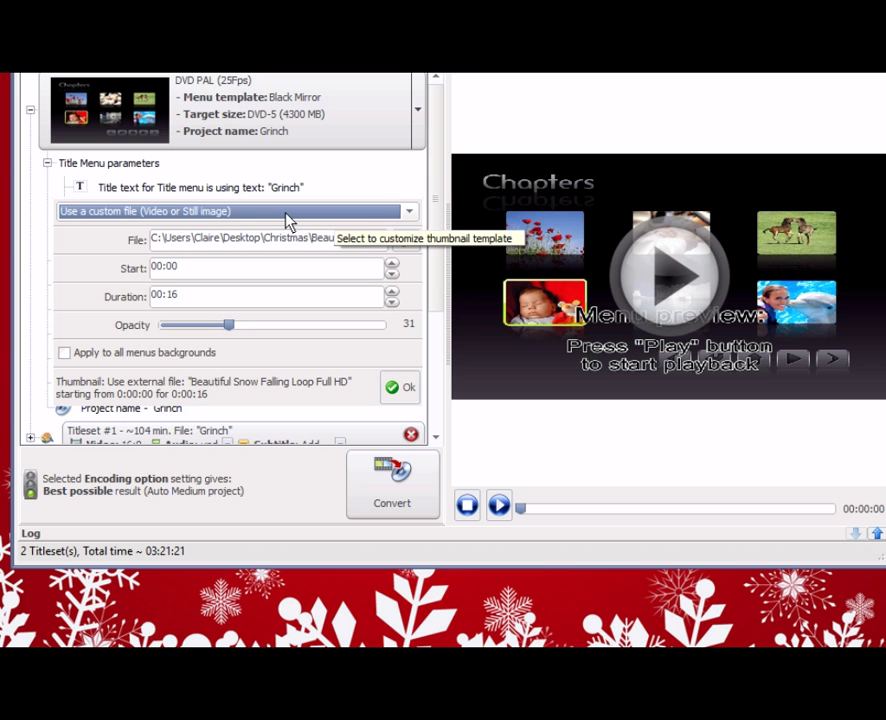
pyautogui.click(400, 391)
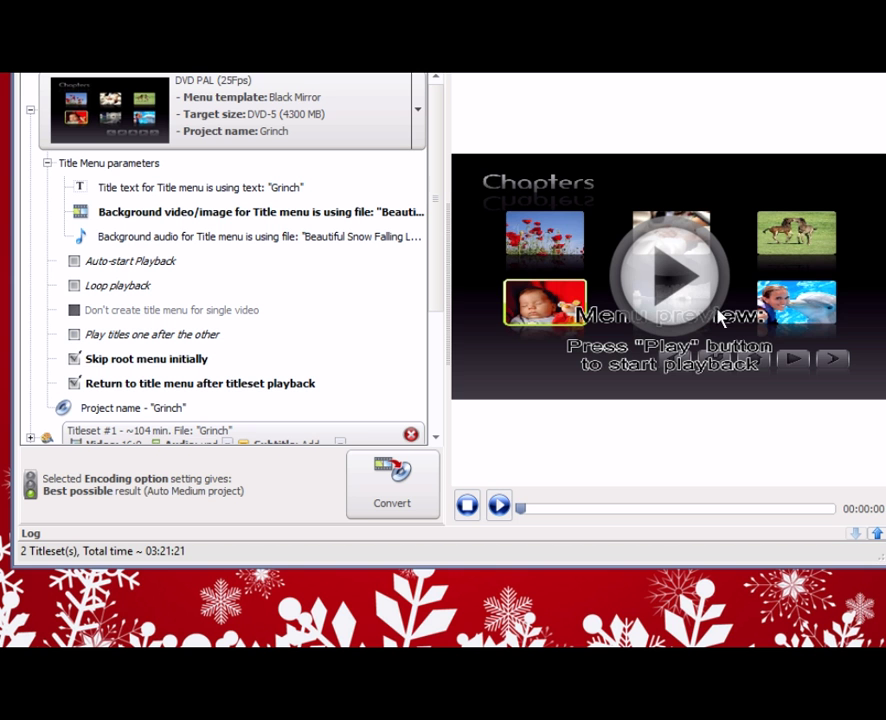
pyautogui.click(662, 292)
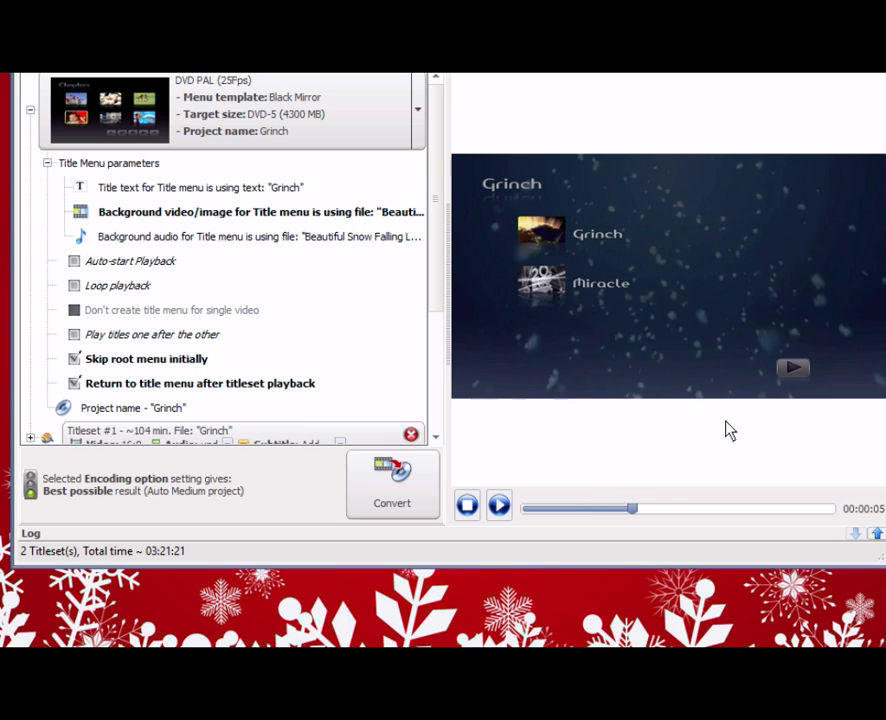
pyautogui.click(467, 507)
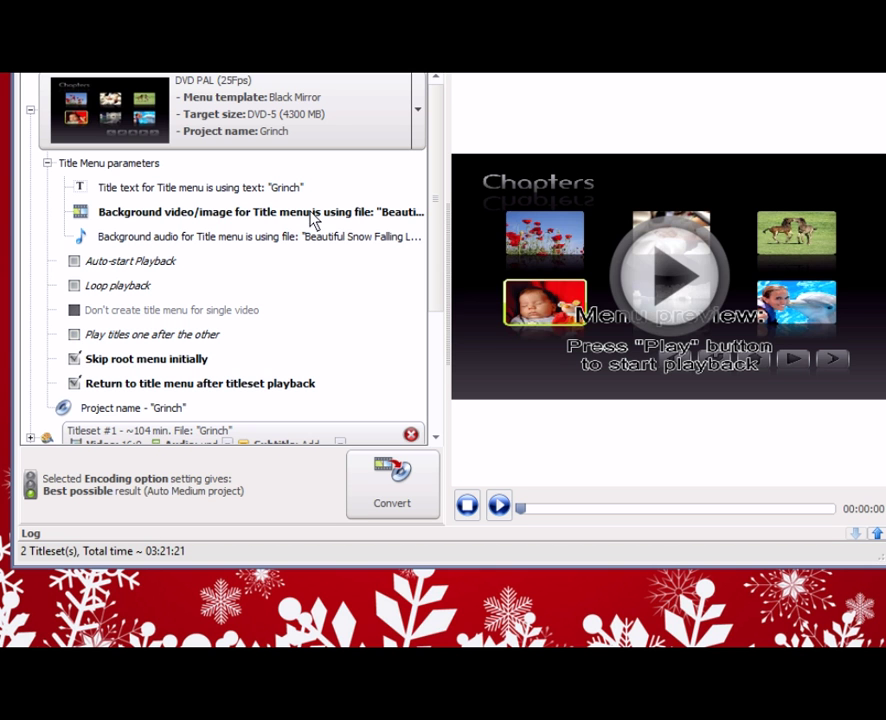
# Switch the menu background video and audio to Miracle.mp4, starting at 02:00.
pyautogui.moveTo(313, 220)
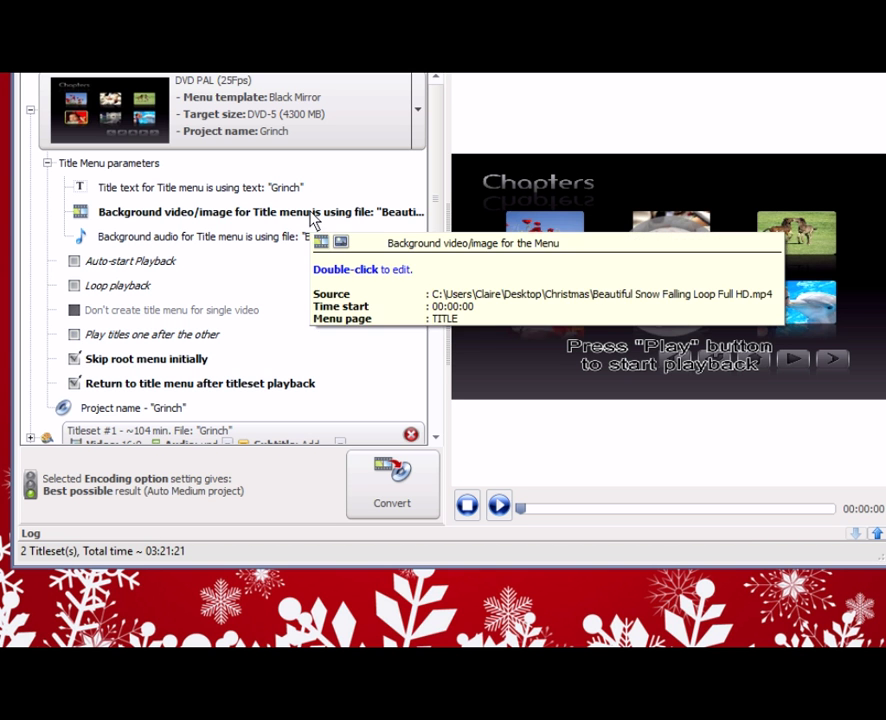
pyautogui.doubleClick(311, 216)
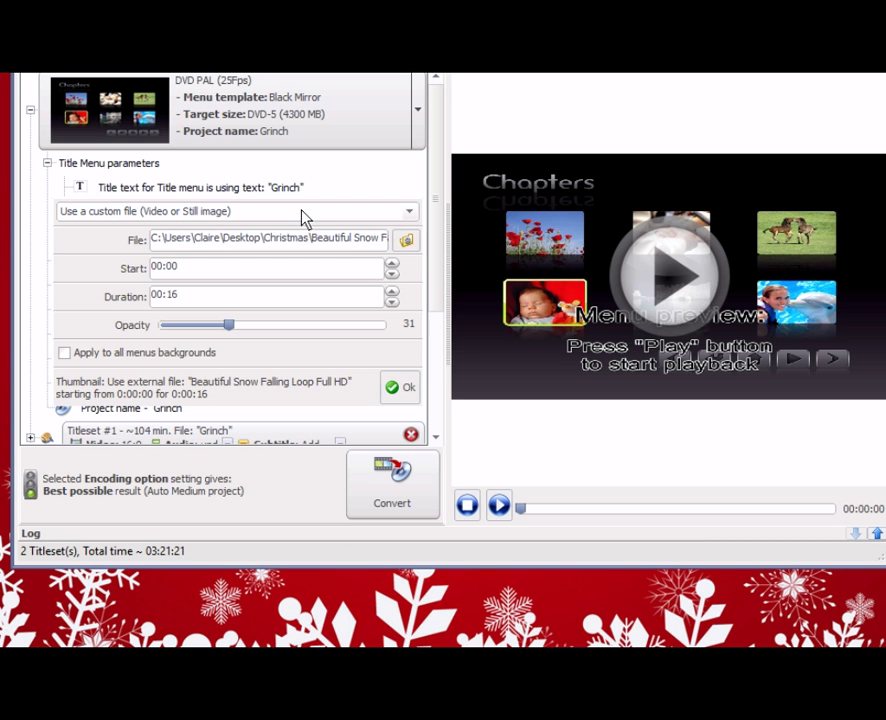
pyautogui.click(407, 242)
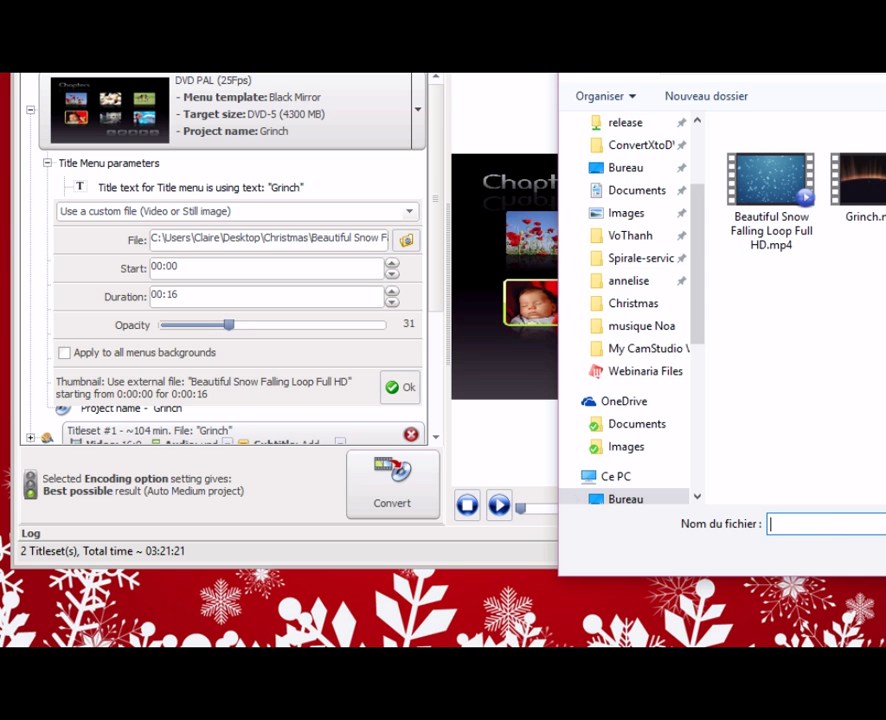
pyautogui.write('Miracle.mp4')
pyautogui.press('Return')
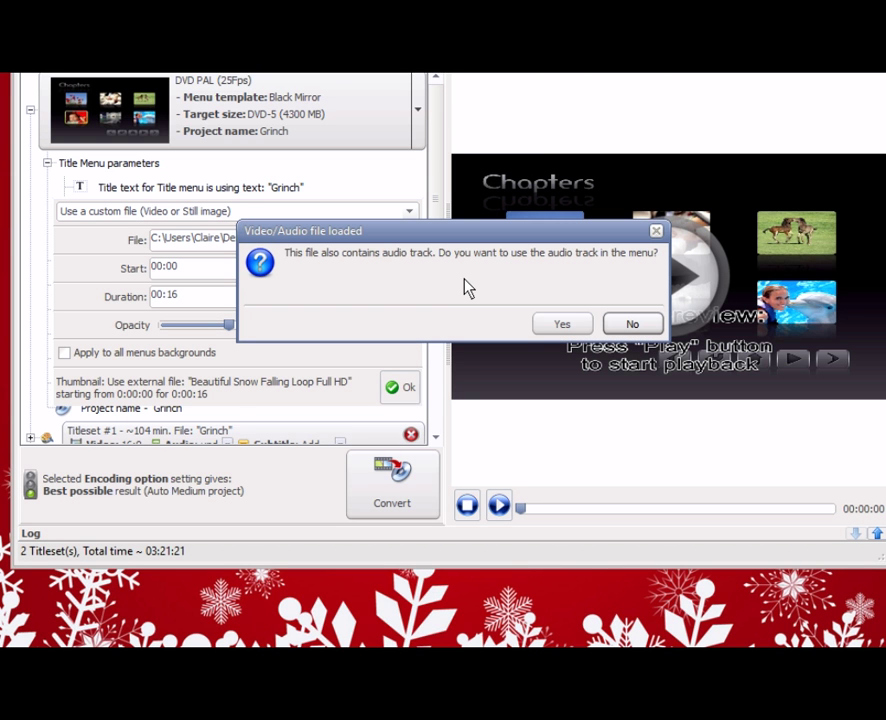
pyautogui.click(563, 325)
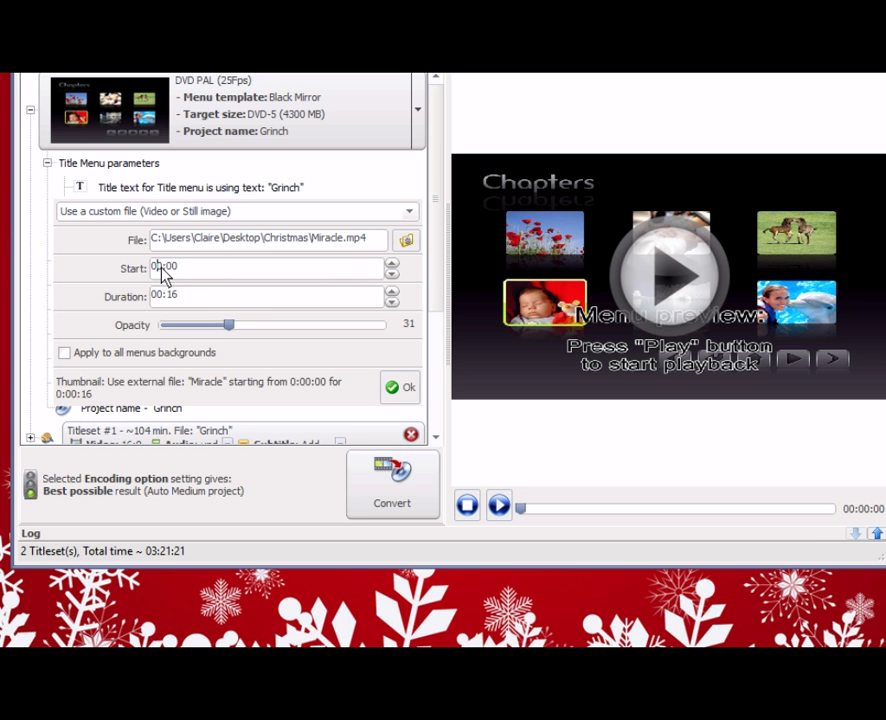
pyautogui.moveTo(163, 274); pyautogui.dragTo(157, 275)
pyautogui.write('2')
pyautogui.click(398, 388)
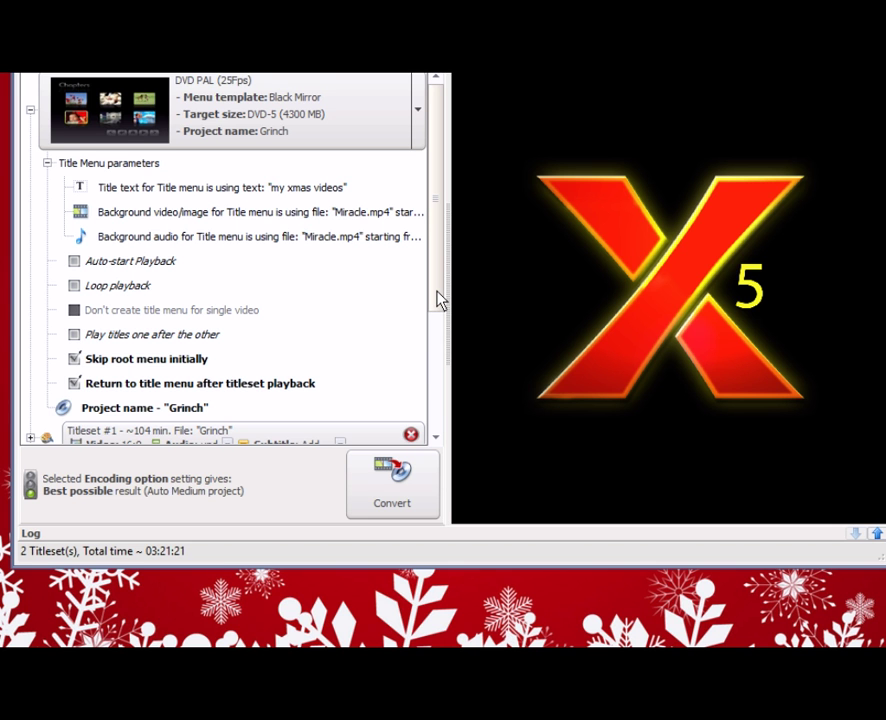
# Replace the project name 'Grinch' with 'My xmas videos' and confirm it.
pyautogui.moveTo(440, 300); pyautogui.dragTo(436, 328)
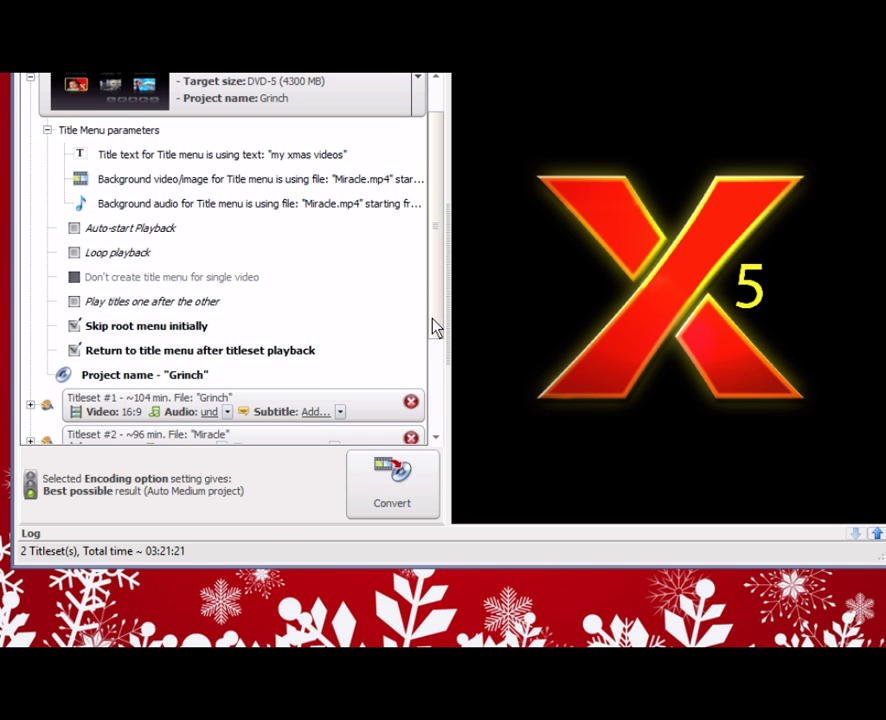
pyautogui.doubleClick(197, 379)
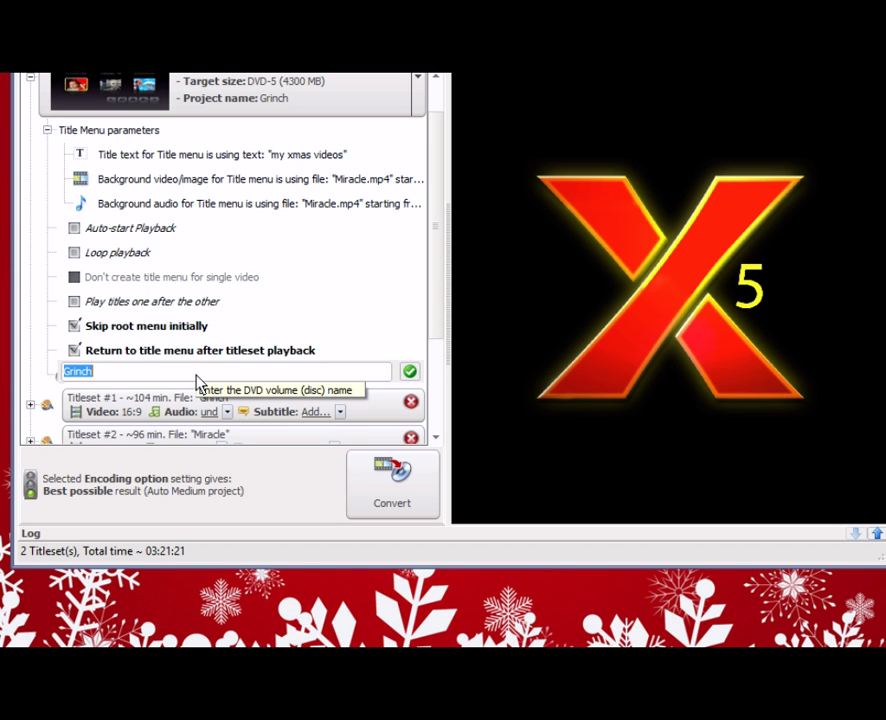
pyautogui.write('M')
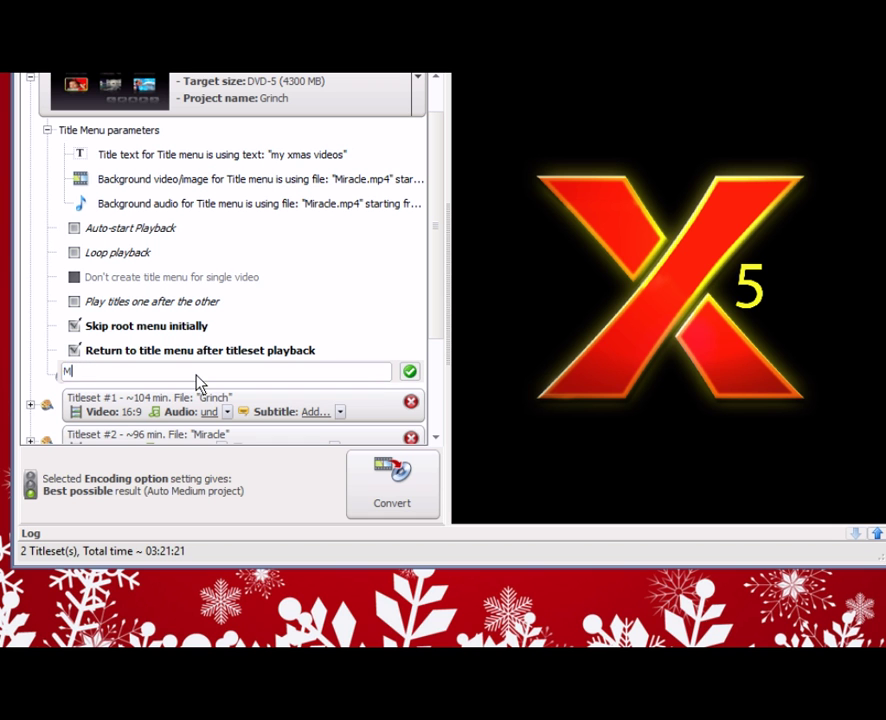
pyautogui.write('y xmas videos')
pyautogui.click(410, 373)
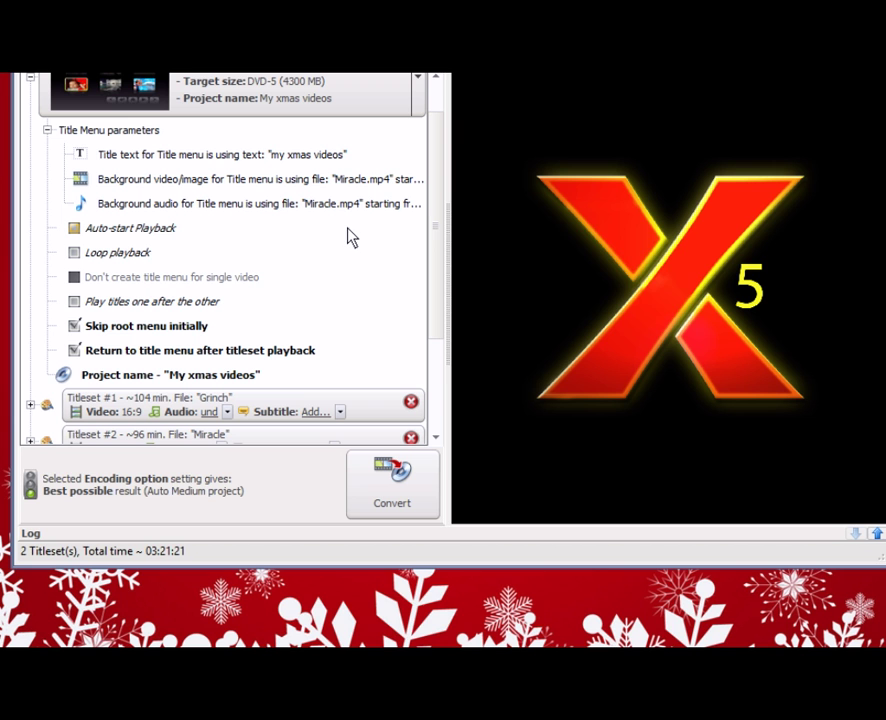
pyautogui.moveTo(348, 214)
# Play the title menu preview listing Grinch and Miracle over Miracle footage, then pause it.
pyautogui.click(152, 130)
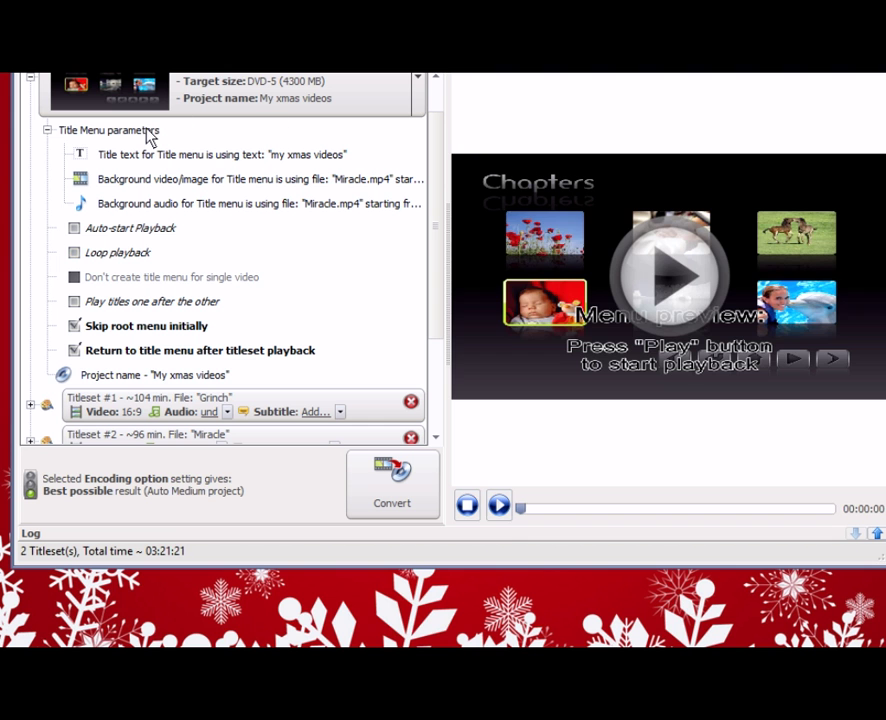
pyautogui.click(650, 278)
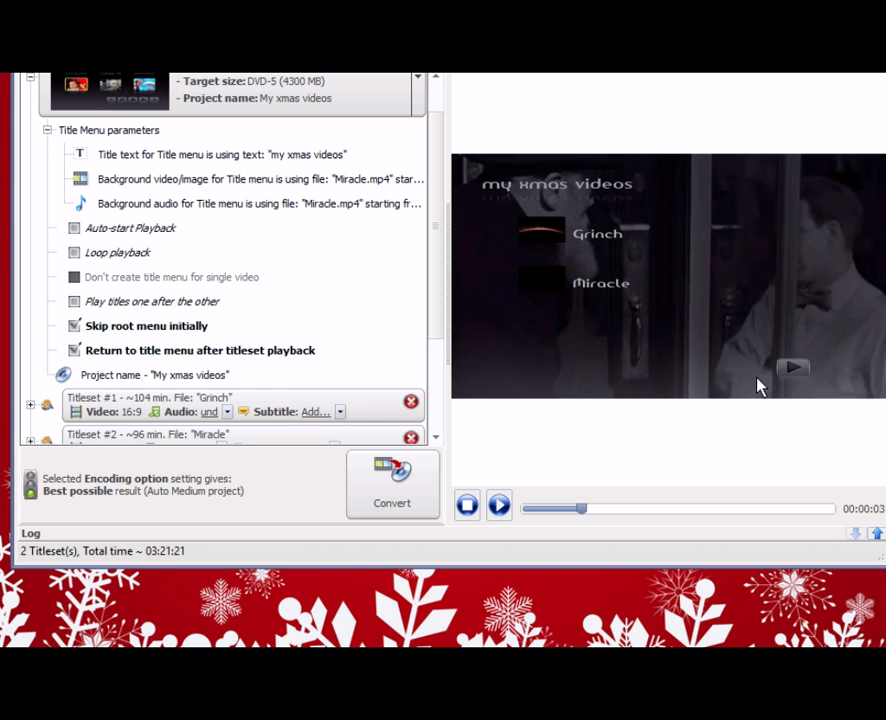
pyautogui.click(686, 293)
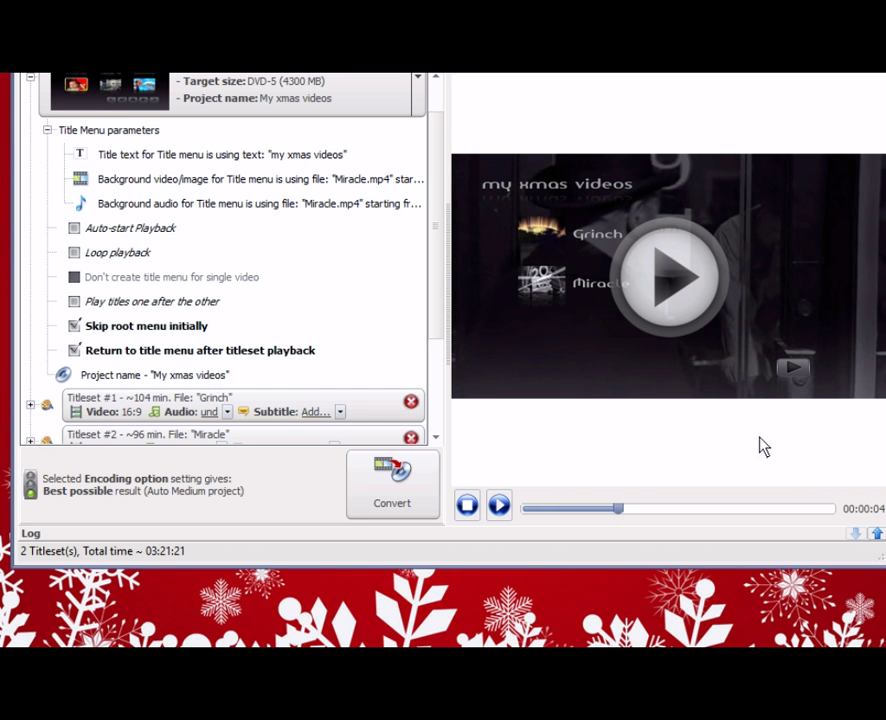